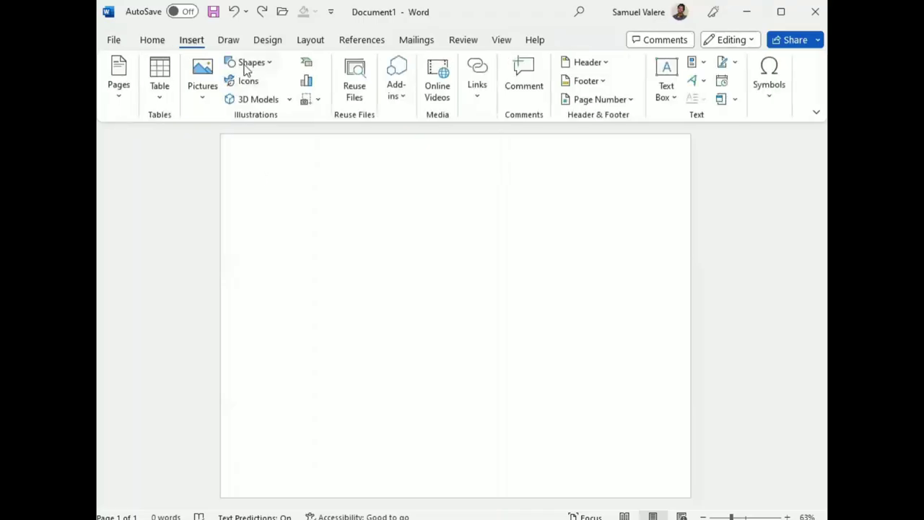
Draw a rectangle stretched to cover the entire page and fill it black
click(250, 63)
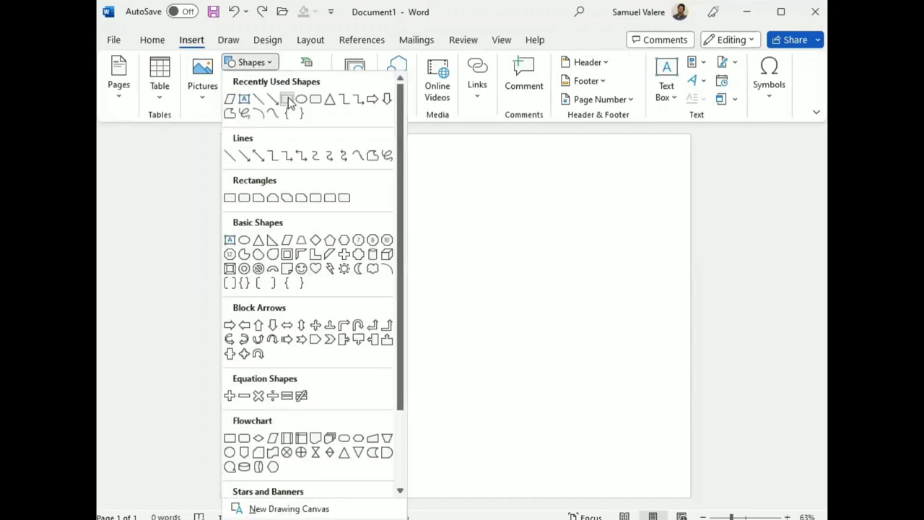
click(288, 96)
drag(236, 147, 747, 471)
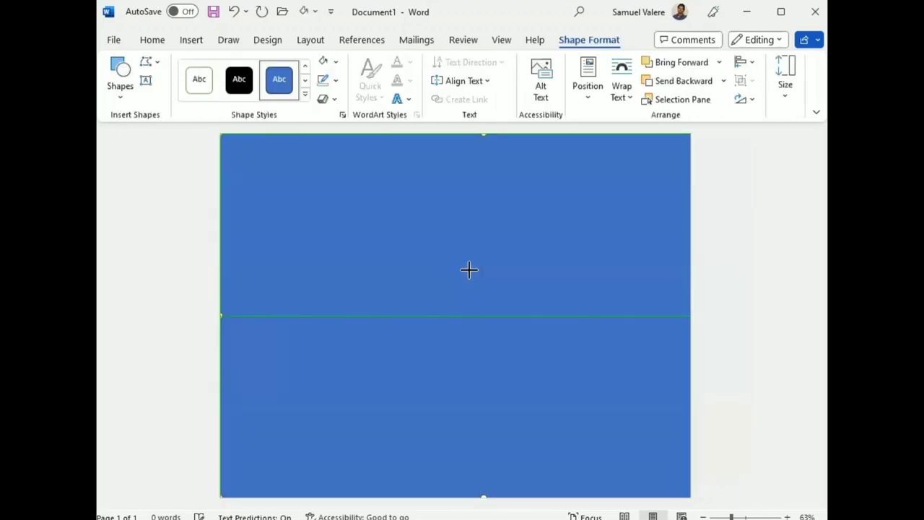
drag(541, 376, 537, 394)
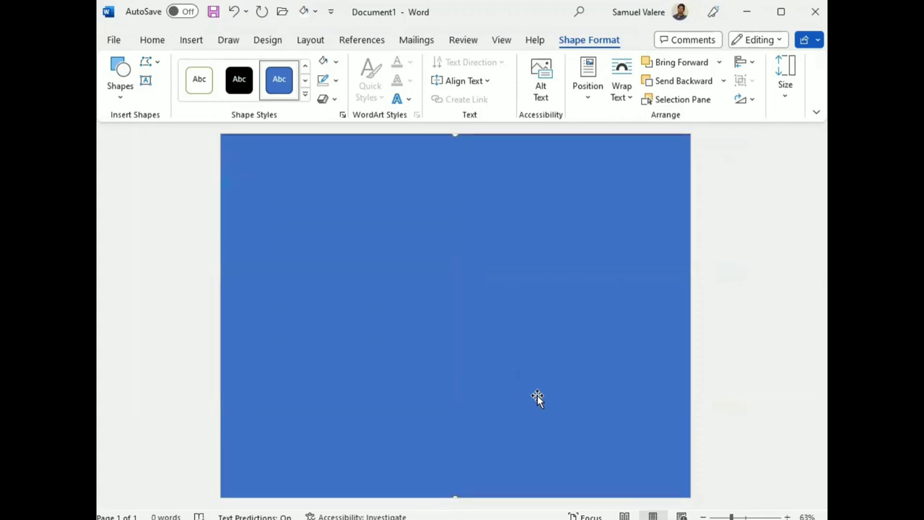
drag(455, 135, 451, 128)
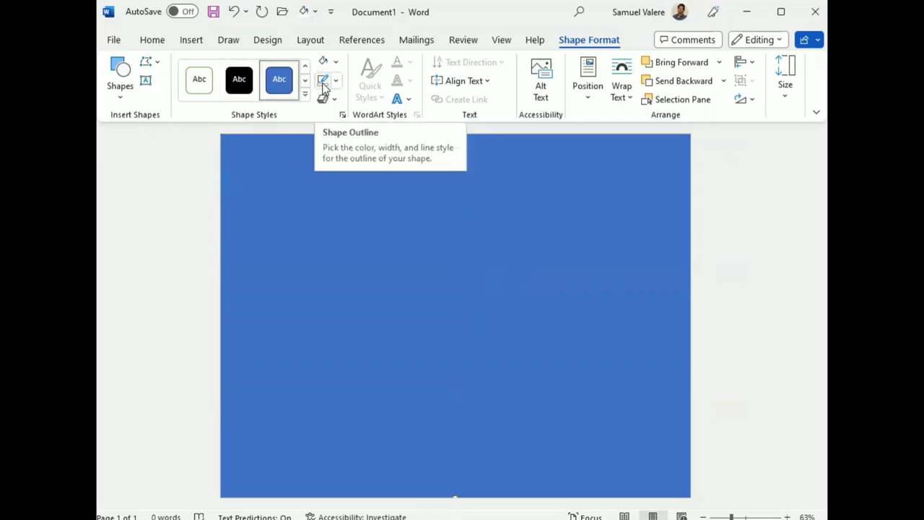
click(335, 62)
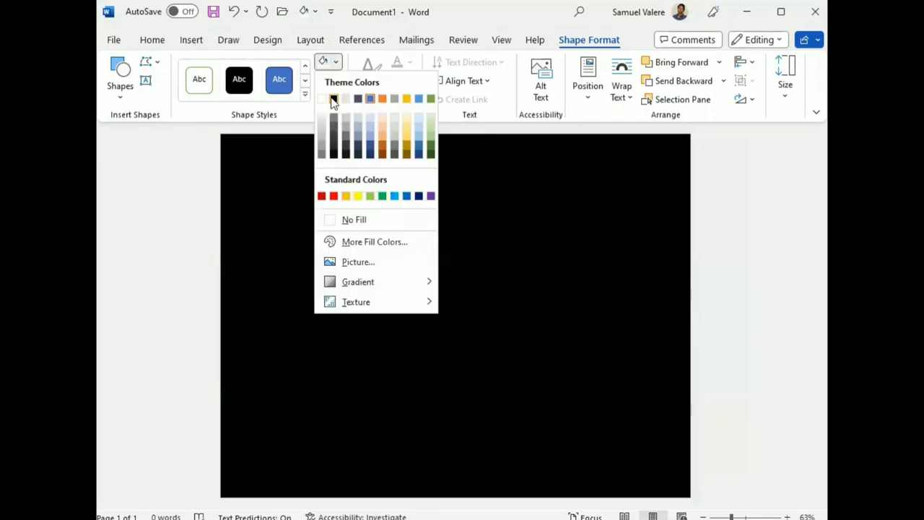
click(333, 99)
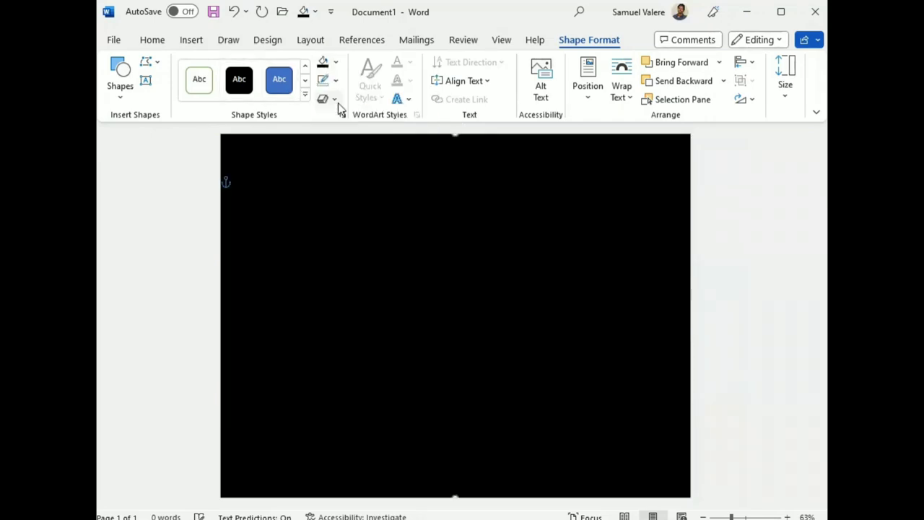
Draw a tall parallelogram band over the black page, from top to bottom
click(119, 86)
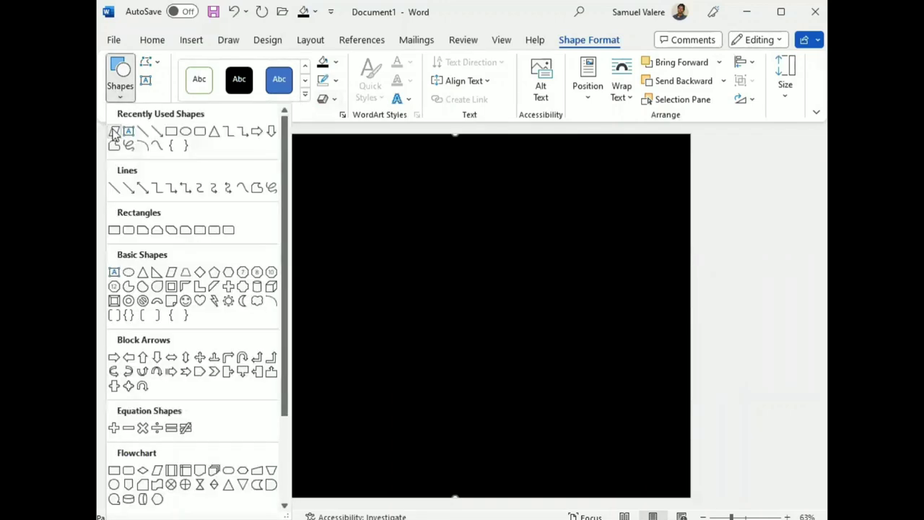
click(113, 133)
mouse_move(333, 146)
mouse_down()
mouse_move(384, 429)
mouse_move(444, 490)
mouse_up()
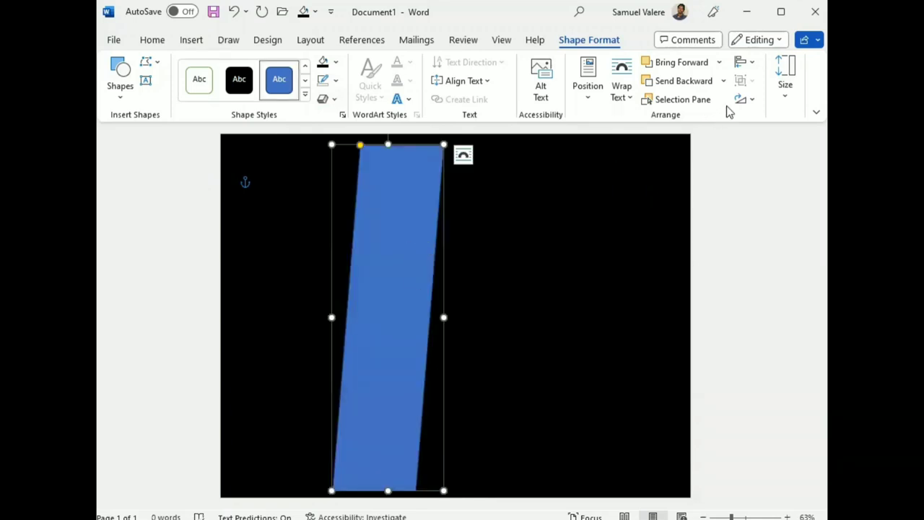
click(751, 101)
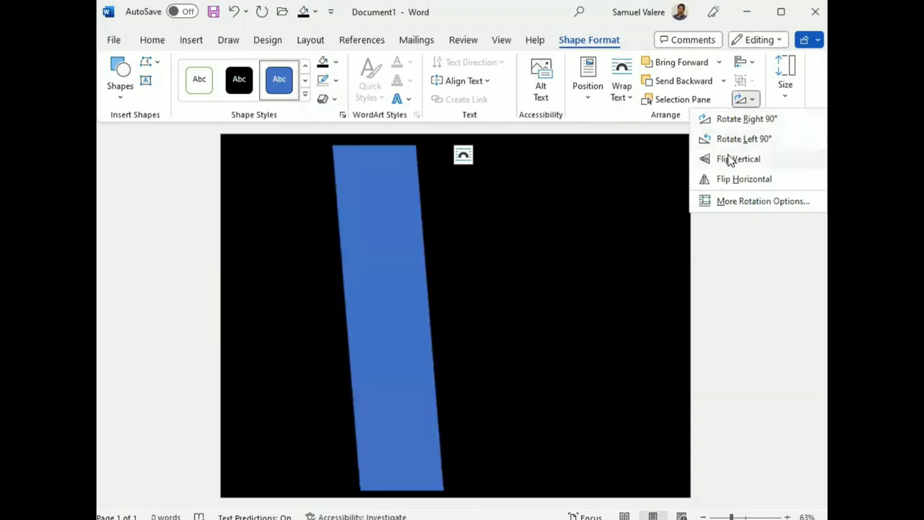
Flip the band, rotate it about 25° clockwise and stretch it toward the page bottom
click(403, 323)
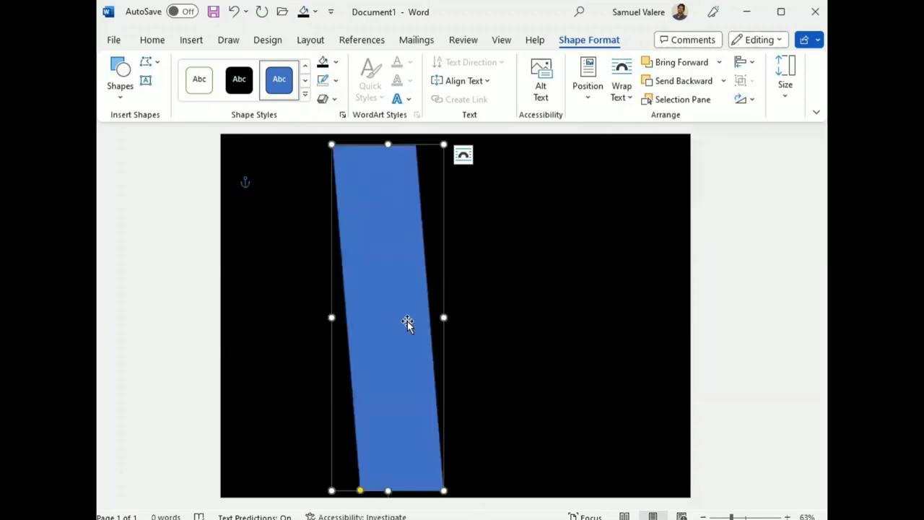
drag(400, 323, 405, 294)
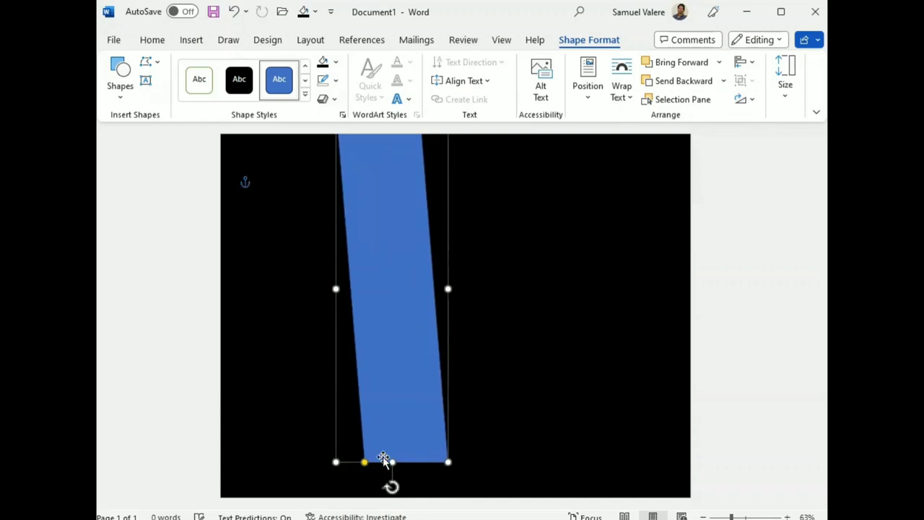
drag(392, 482, 446, 478)
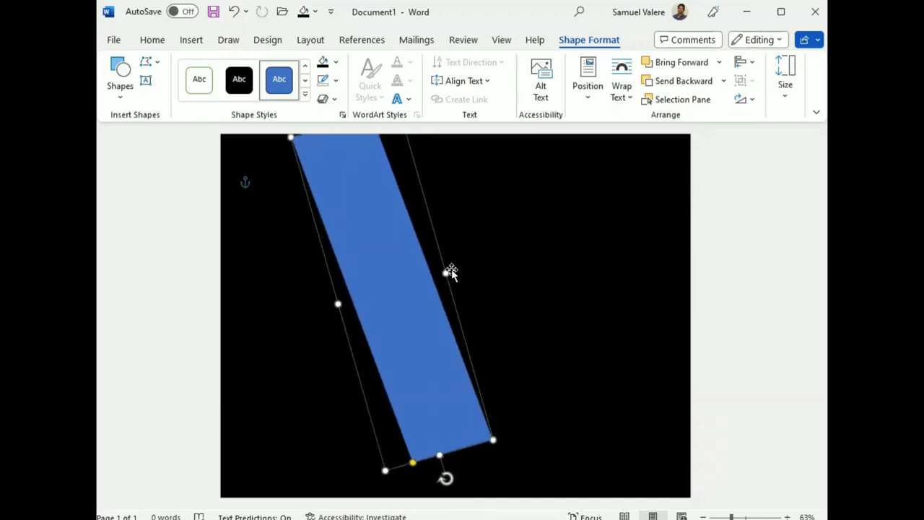
drag(447, 272, 454, 270)
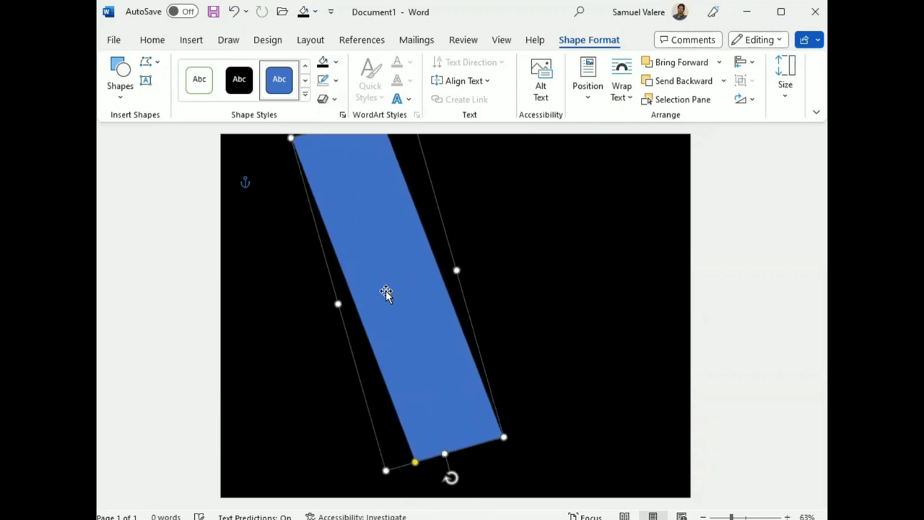
drag(444, 455, 453, 486)
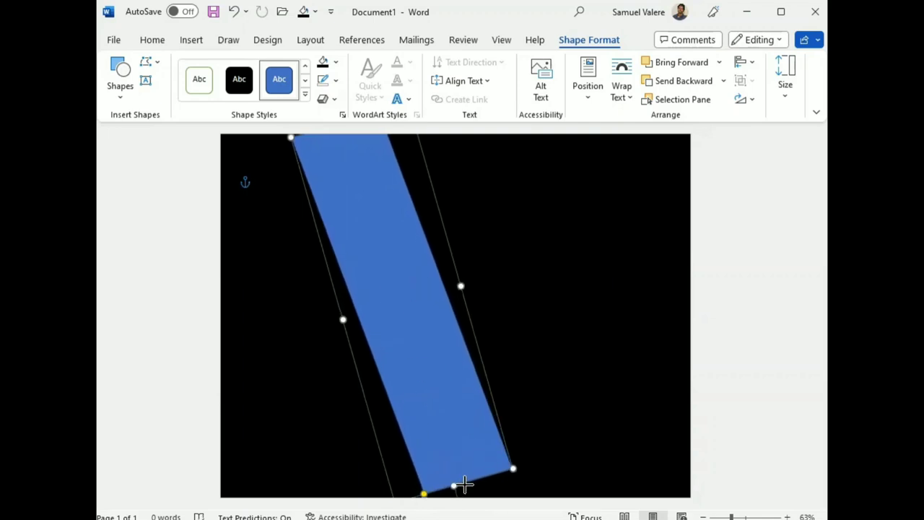
drag(431, 408, 425, 369)
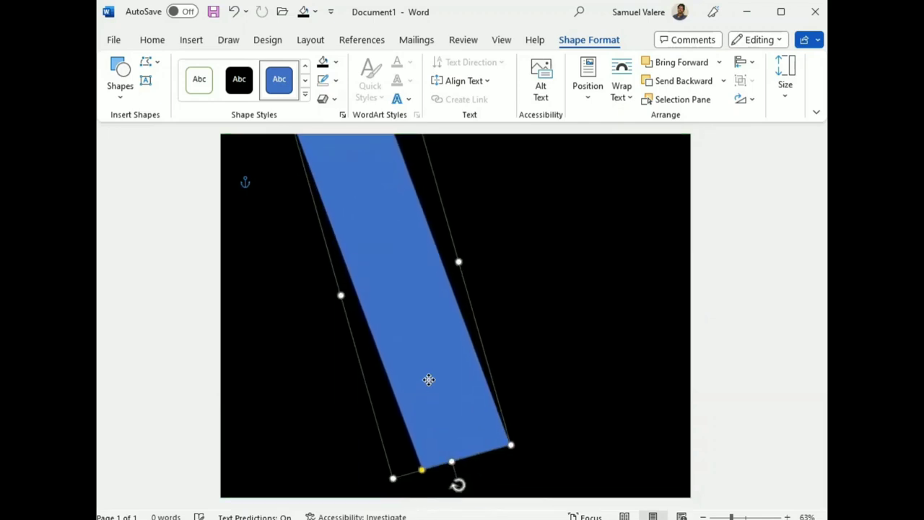
drag(449, 451, 459, 489)
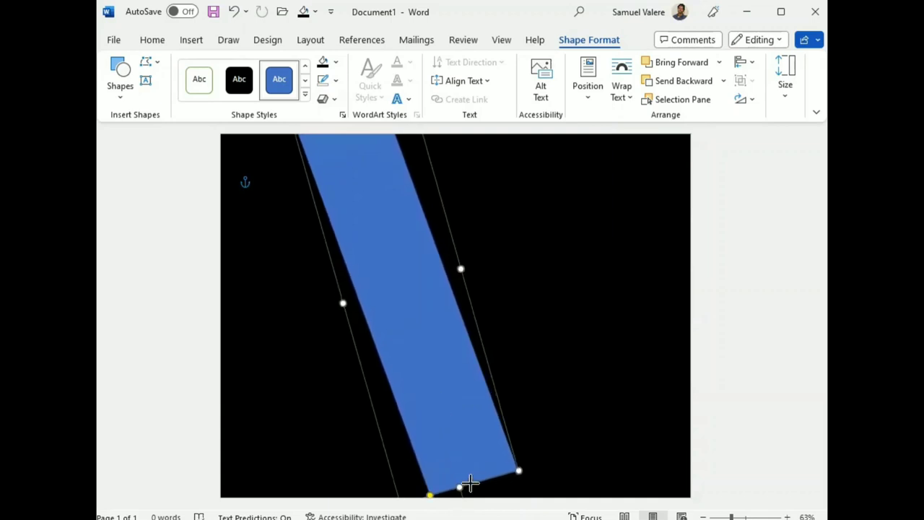
drag(458, 444, 437, 402)
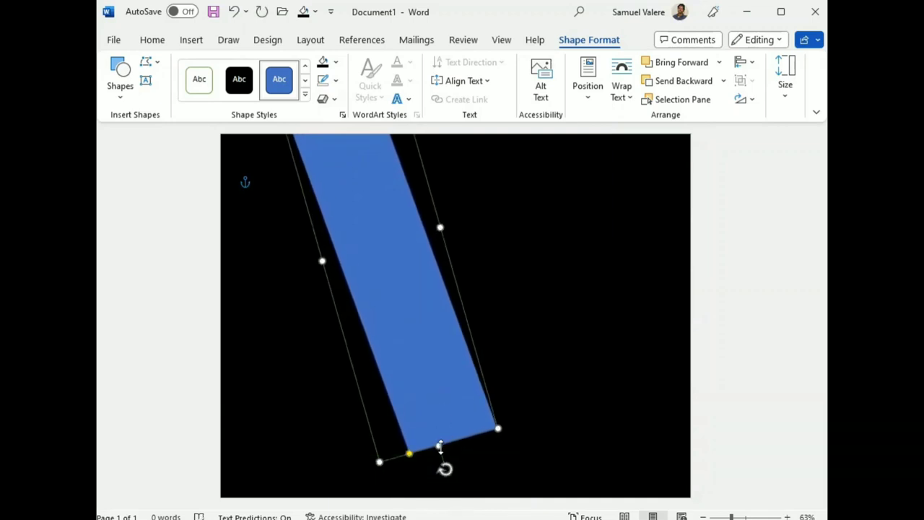
drag(437, 446, 465, 494)
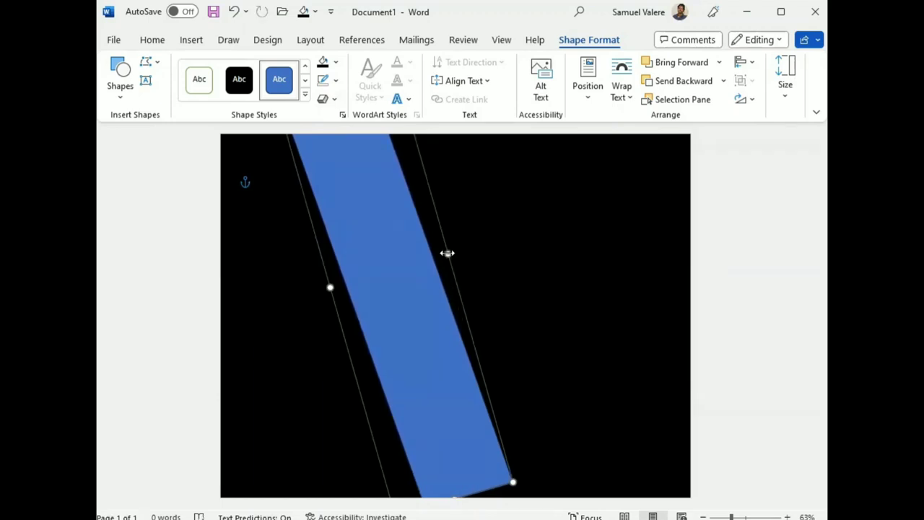
Fine-tune the band's width, tilt and position so it runs diagonally across the page
drag(447, 253, 454, 252)
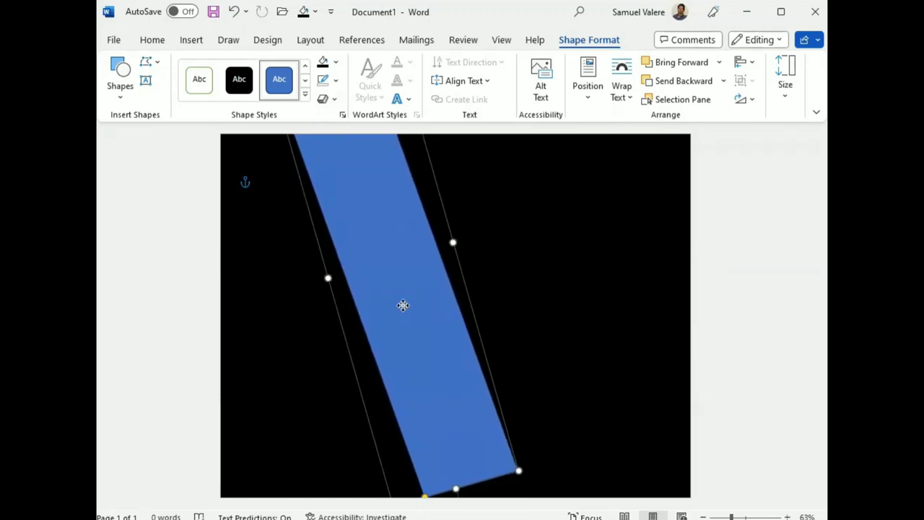
drag(403, 306, 398, 278)
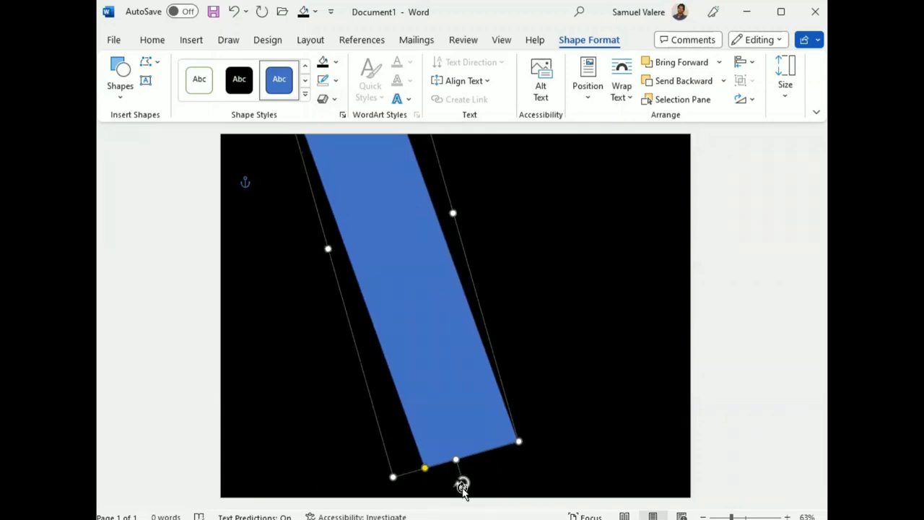
drag(462, 485, 472, 485)
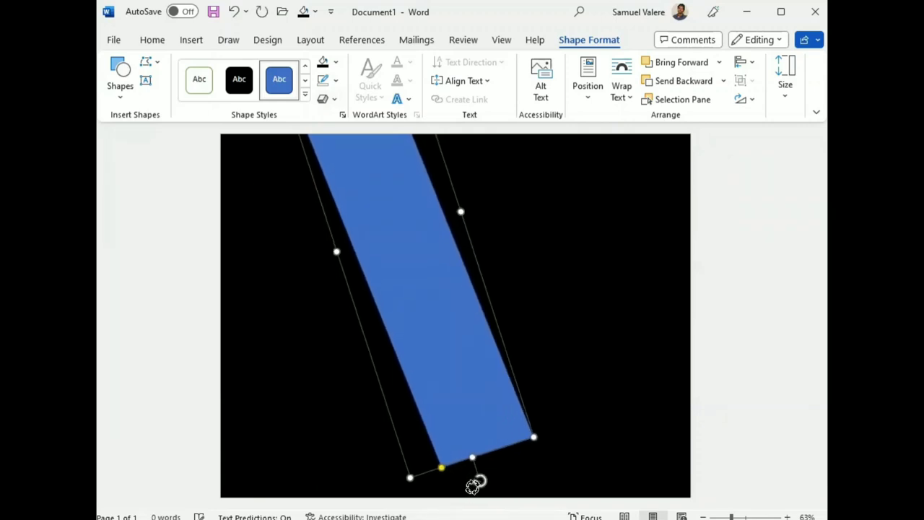
drag(437, 350, 486, 439)
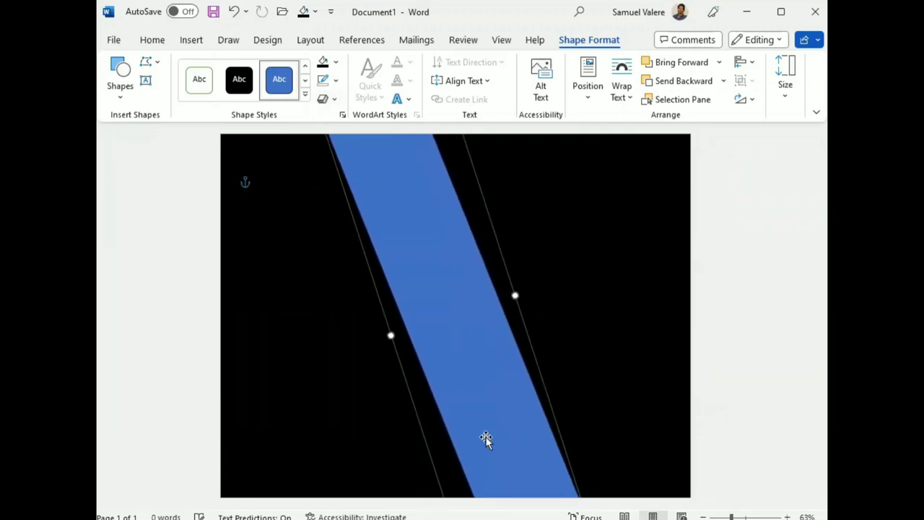
mouse_move(464, 363)
mouse_down()
mouse_move(450, 358)
mouse_move(463, 378)
mouse_up()
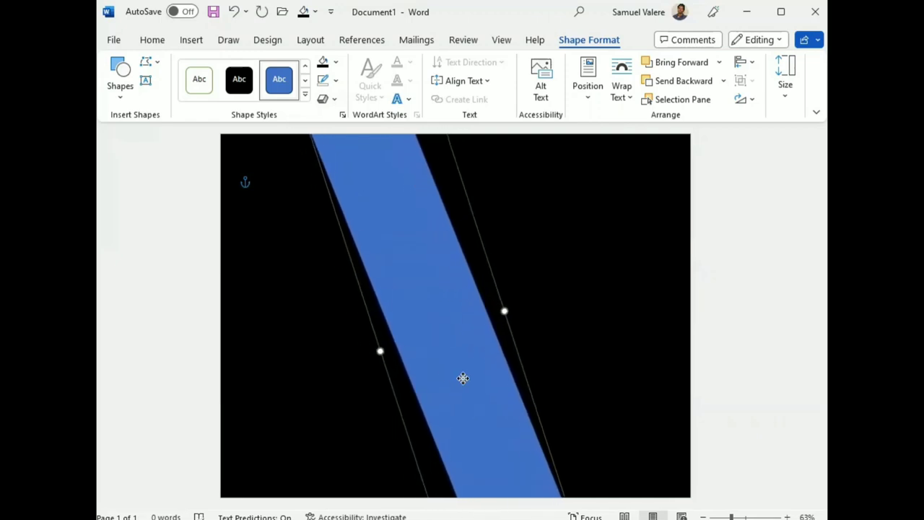
mouse_move(462, 378)
mouse_down()
mouse_move(460, 368)
mouse_move(457, 376)
mouse_move(470, 379)
mouse_up()
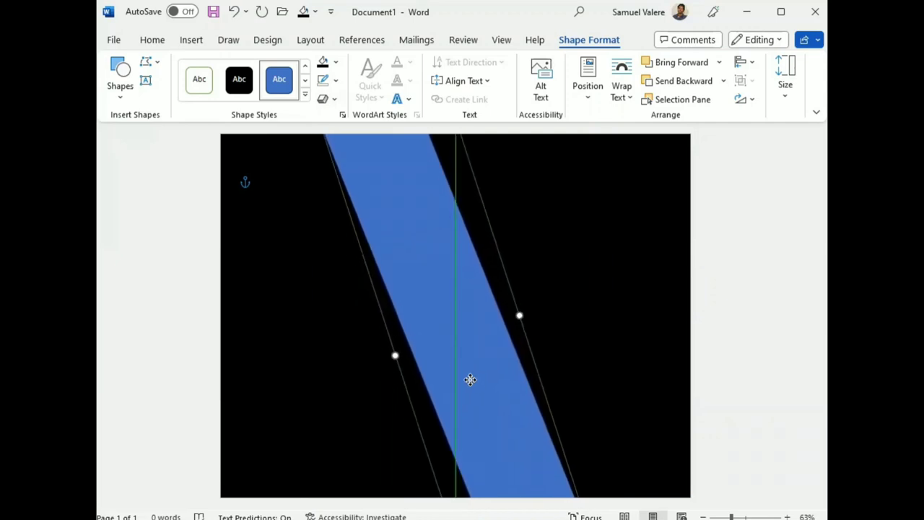
mouse_move(395, 355)
mouse_down()
mouse_move(380, 355)
mouse_move(429, 358)
mouse_up()
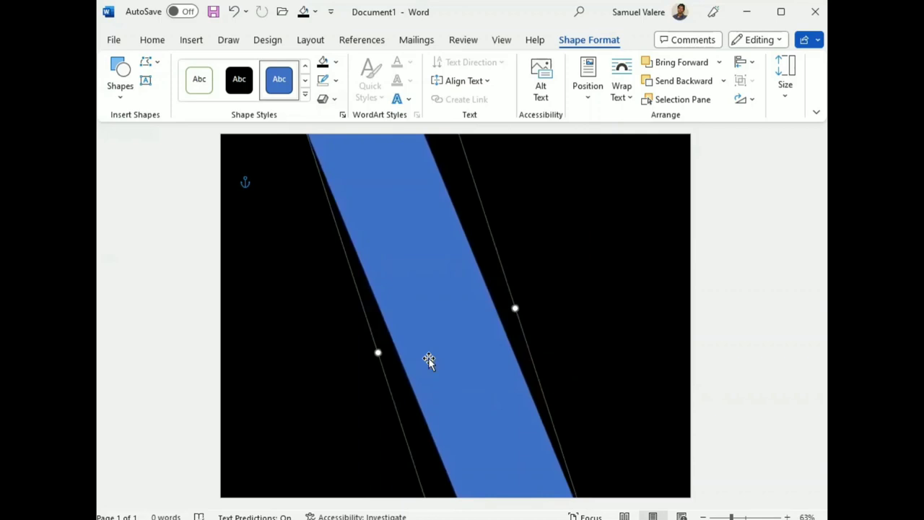
Give the diagonal band a white 3 pt outline
click(335, 80)
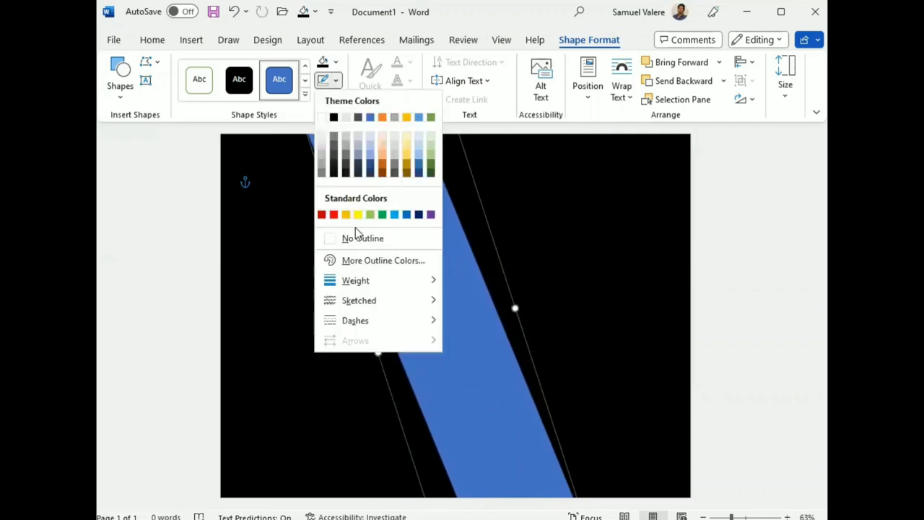
click(323, 119)
click(335, 80)
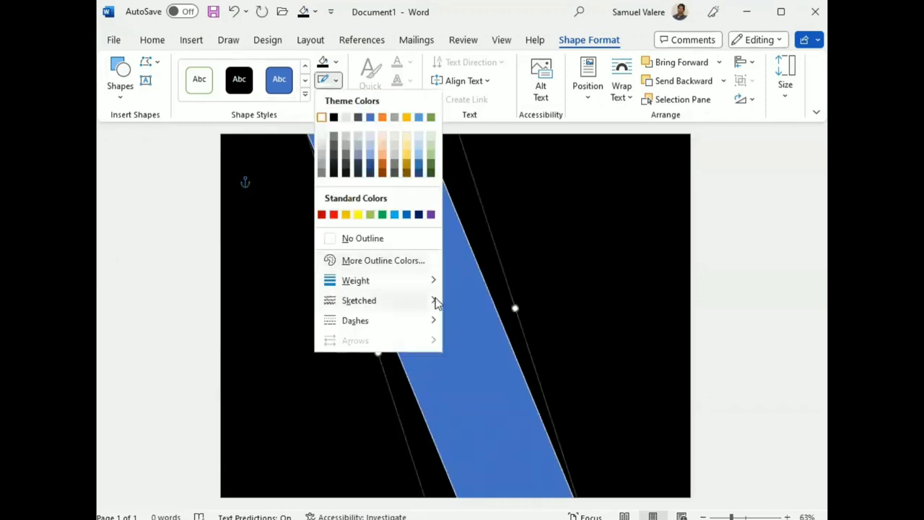
mouse_move(355, 280)
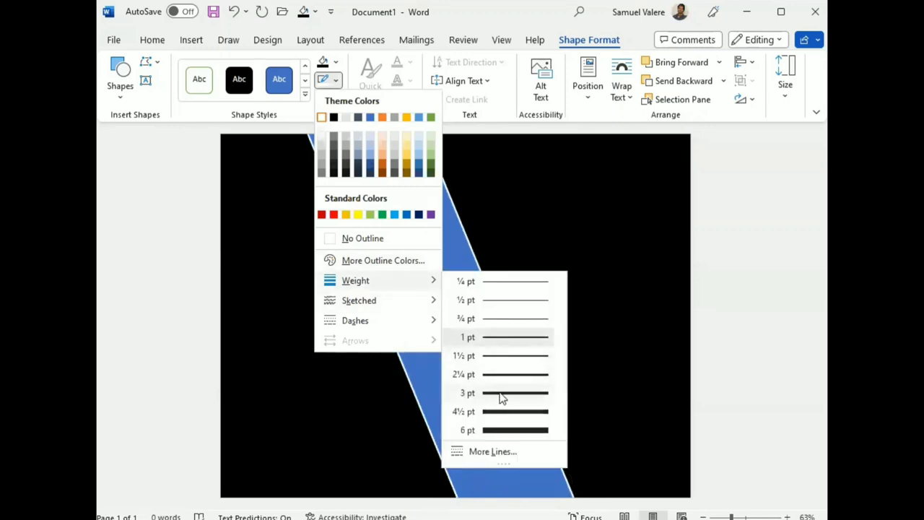
click(500, 392)
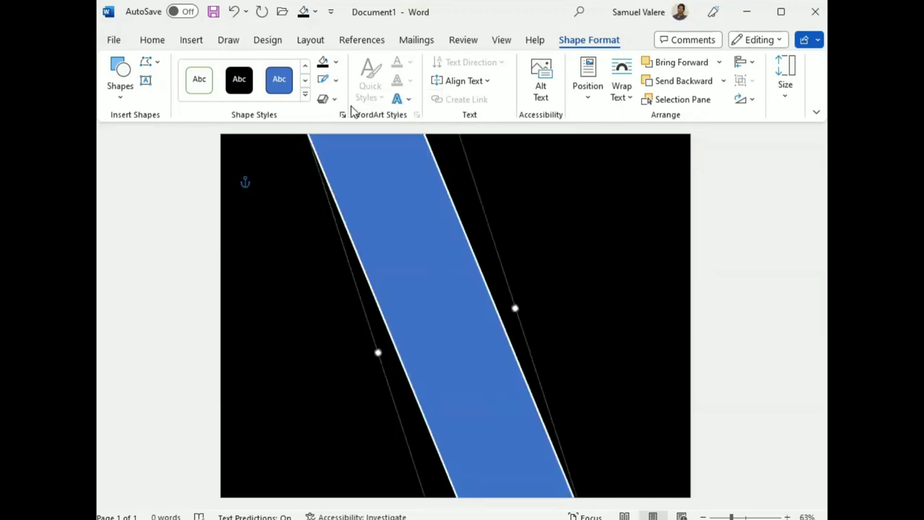
Fill the diagonal band with orange-yellow
click(336, 62)
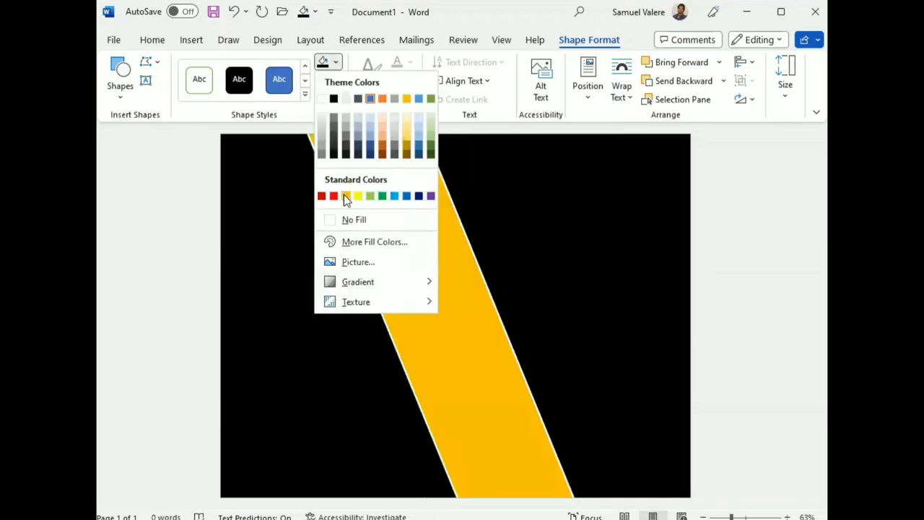
click(344, 195)
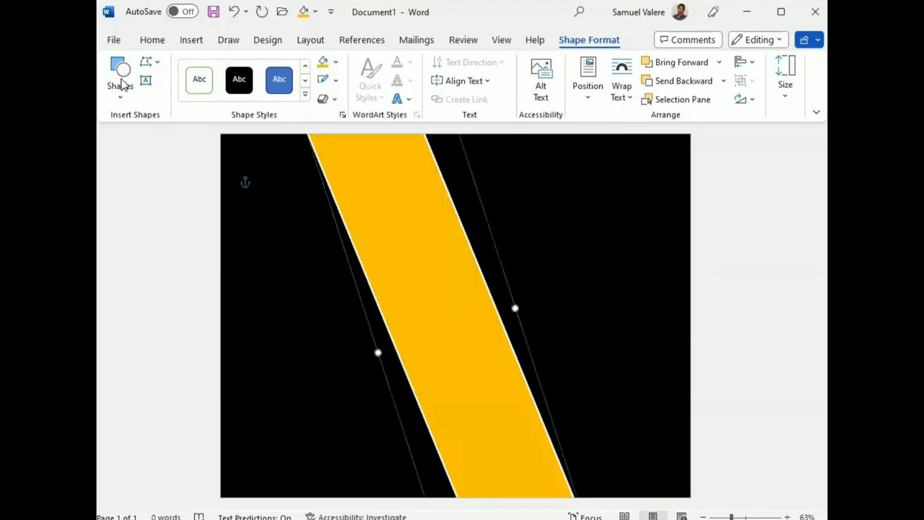
click(120, 80)
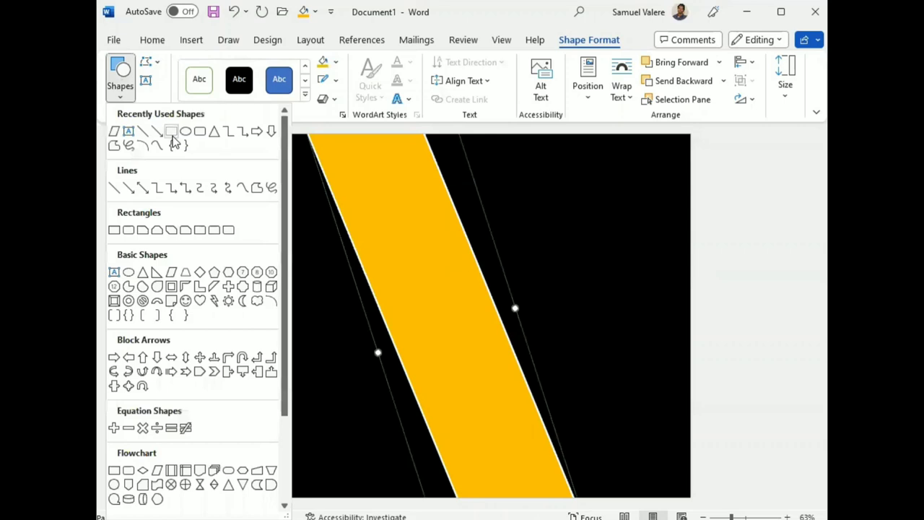
Draw a large rectangle over the page's middle, sized so the bands show at top and bottom
click(171, 131)
drag(249, 193, 776, 434)
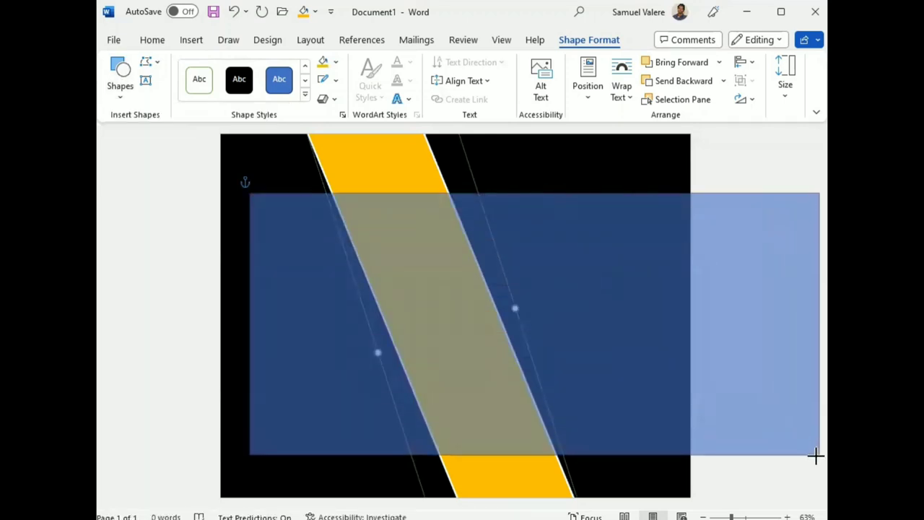
drag(776, 434, 820, 458)
drag(600, 353, 533, 333)
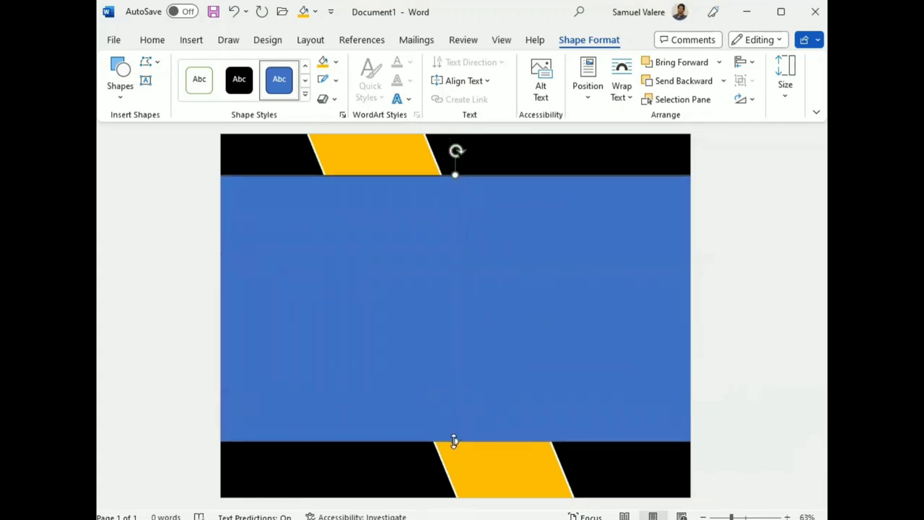
drag(454, 441, 454, 458)
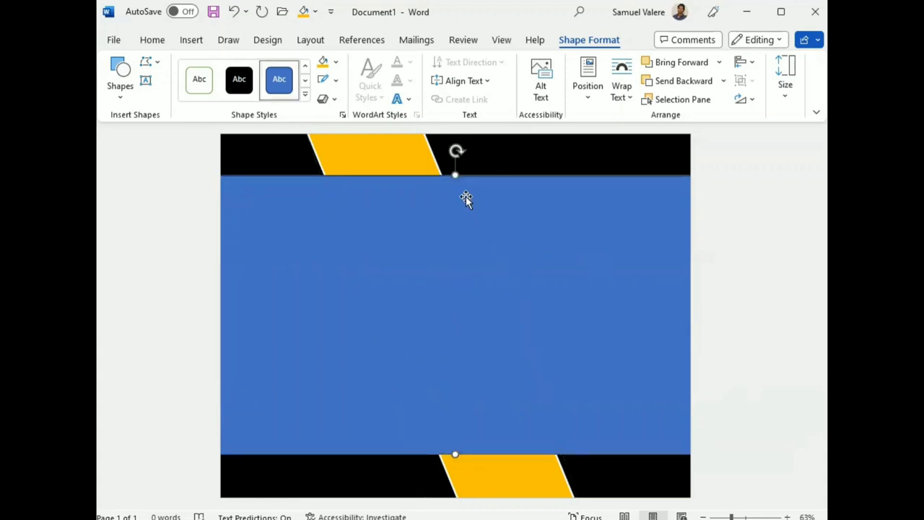
drag(454, 173, 456, 150)
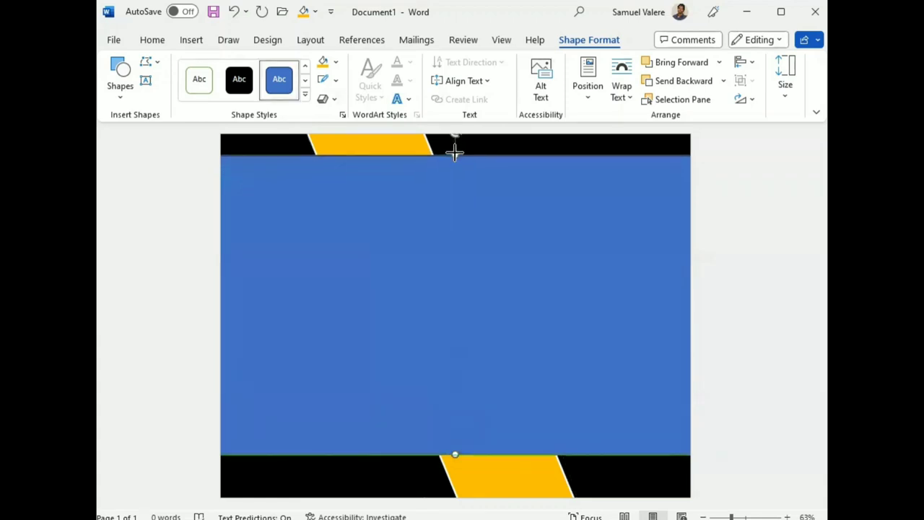
drag(445, 232, 450, 258)
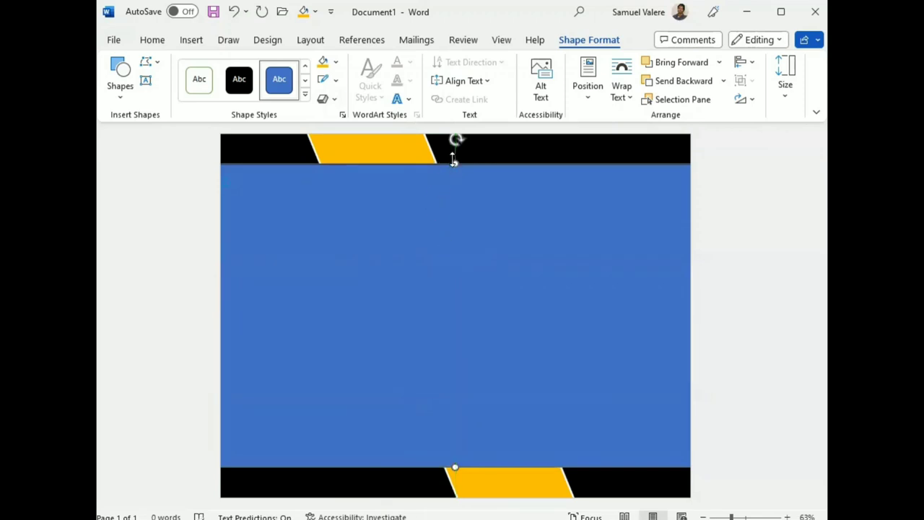
drag(454, 162, 454, 159)
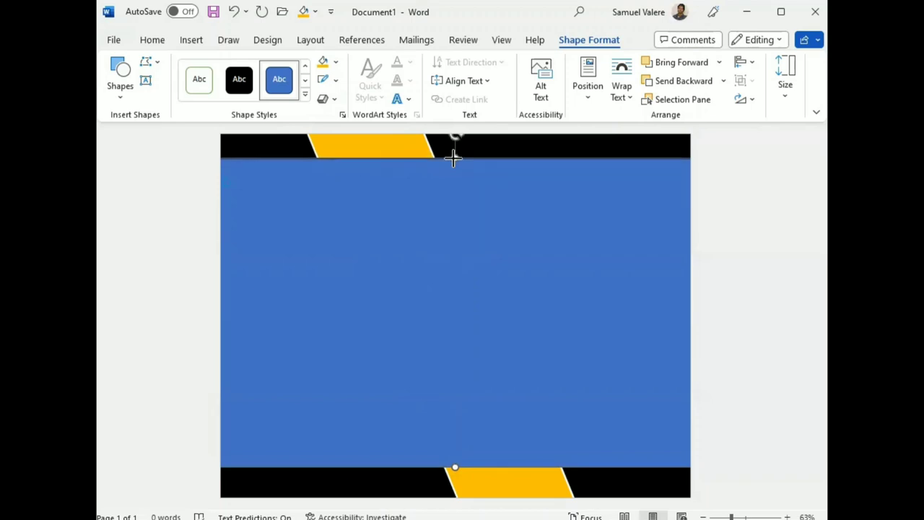
drag(454, 291, 457, 305)
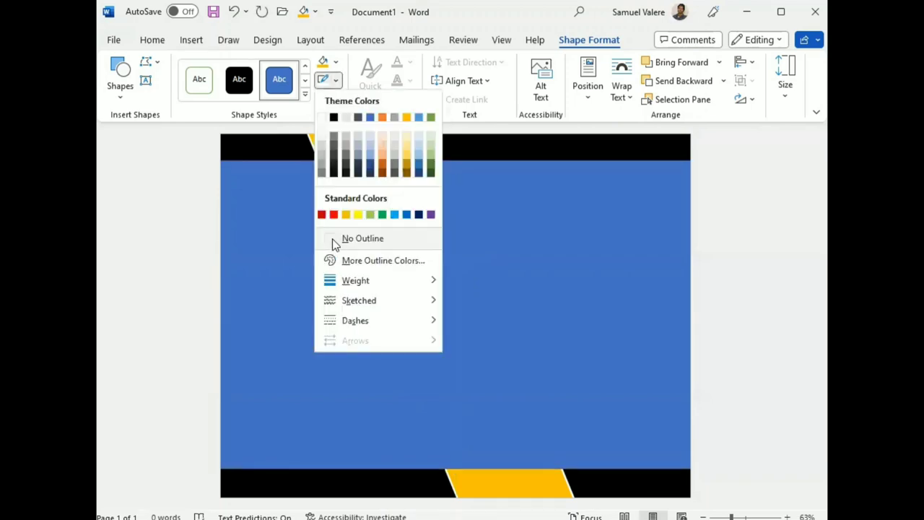
Give the large rectangle a white fill and no outline, then deselect it
click(332, 238)
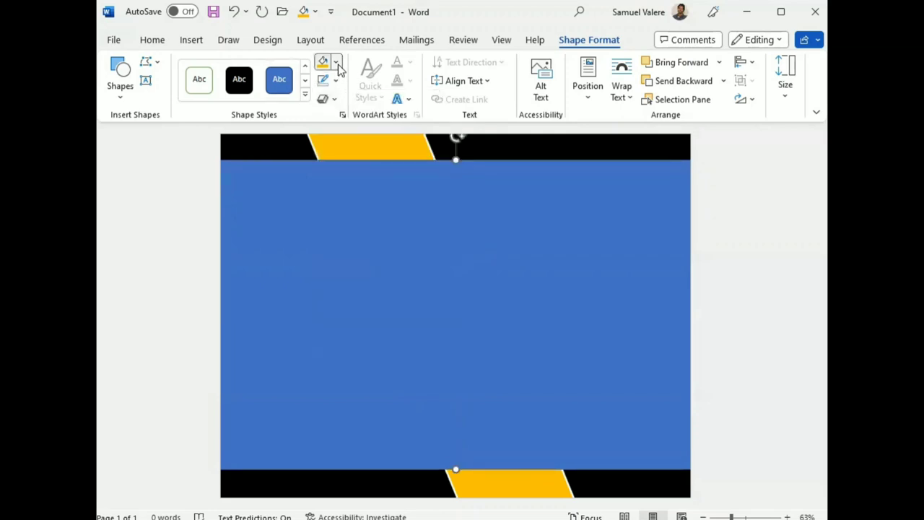
click(336, 63)
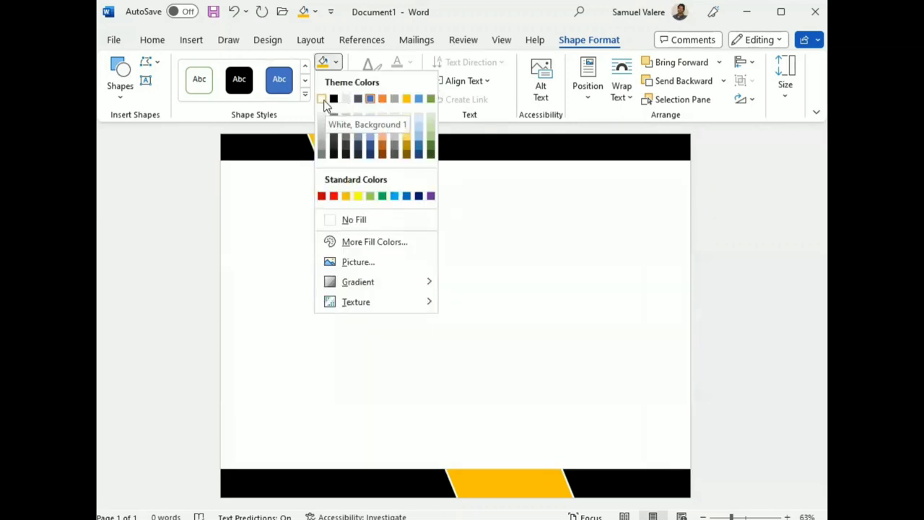
click(322, 100)
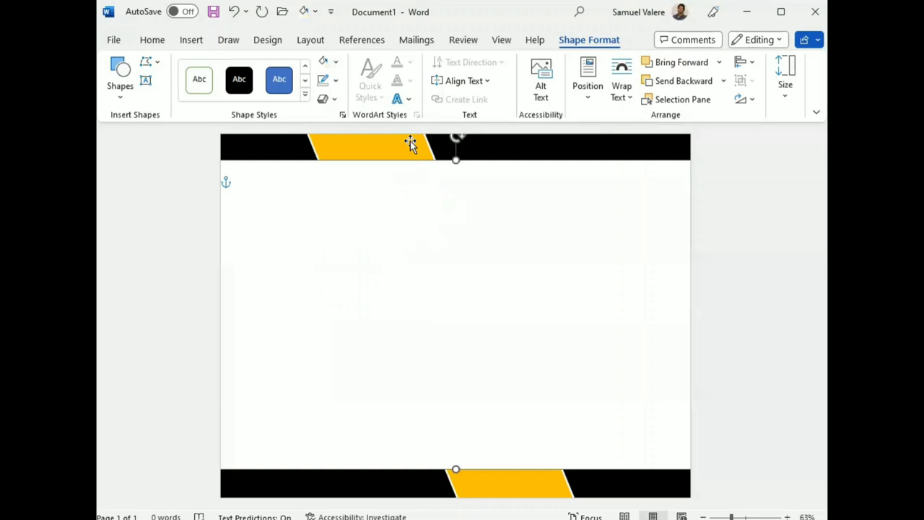
click(537, 146)
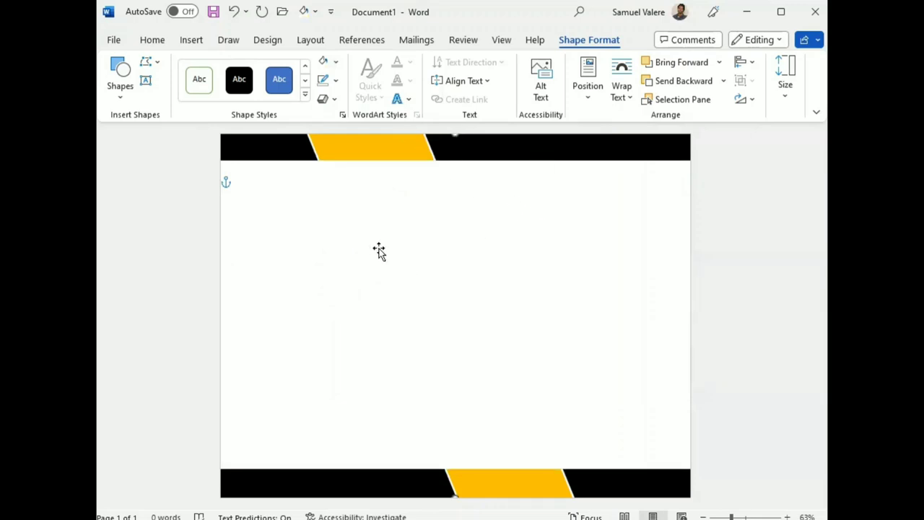
click(146, 83)
Draw a text box below the top band and type 'Certificate Of' in it
click(146, 84)
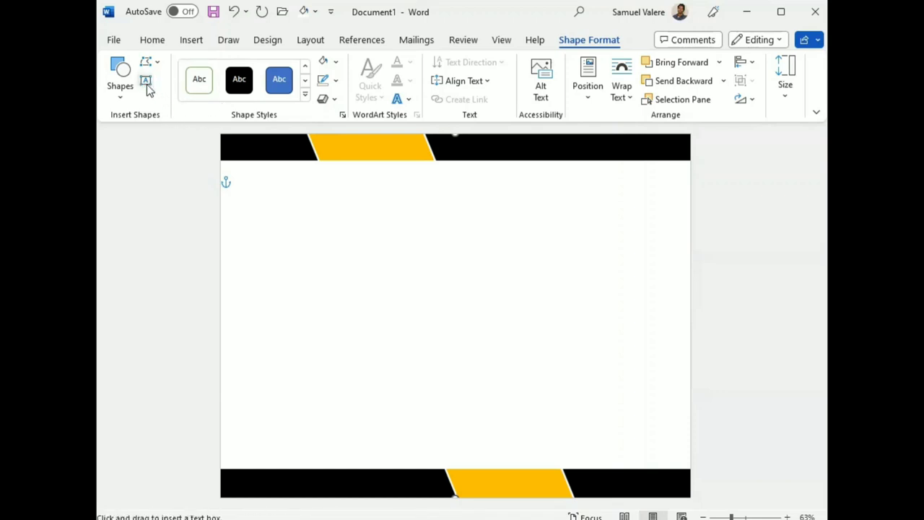
drag(270, 189, 598, 254)
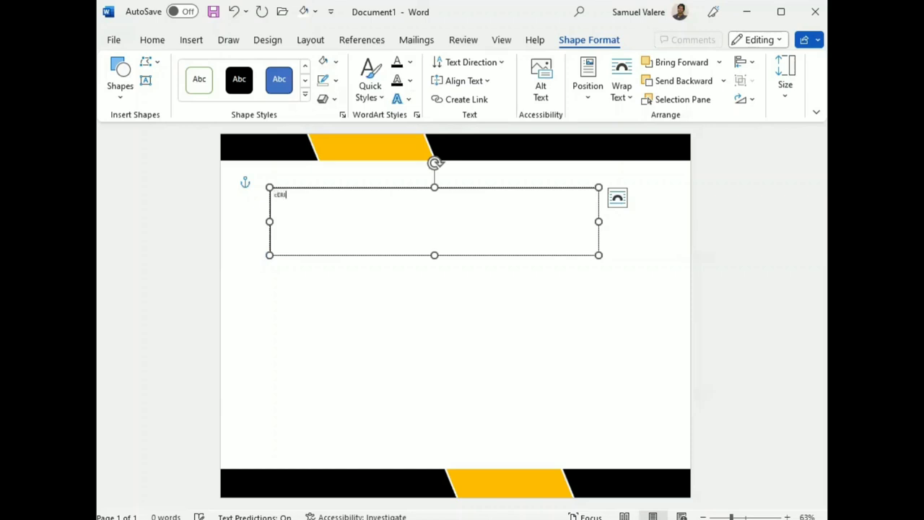
key(BackSpace)
key(BackSpace)
key(BackSpace)
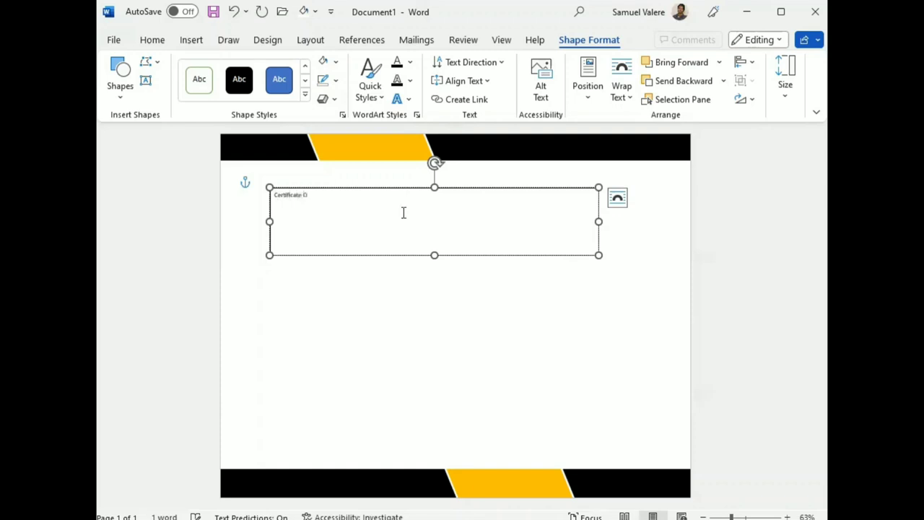
text(f Appreciation)
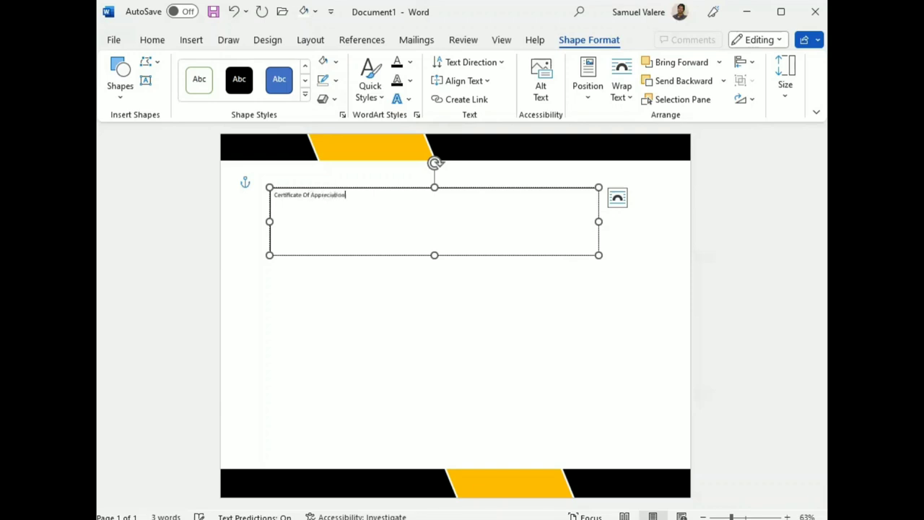
Set the title text box to No Fill and No Outline
triple_click(303, 195)
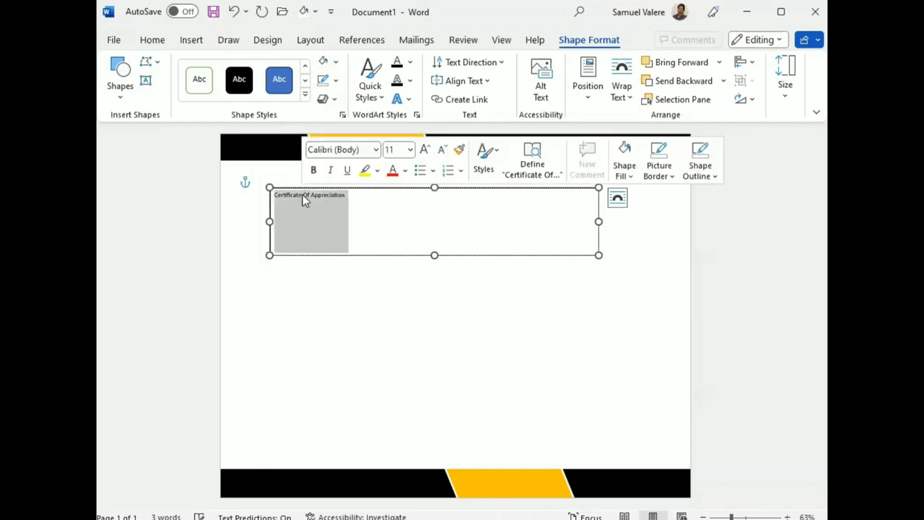
click(336, 63)
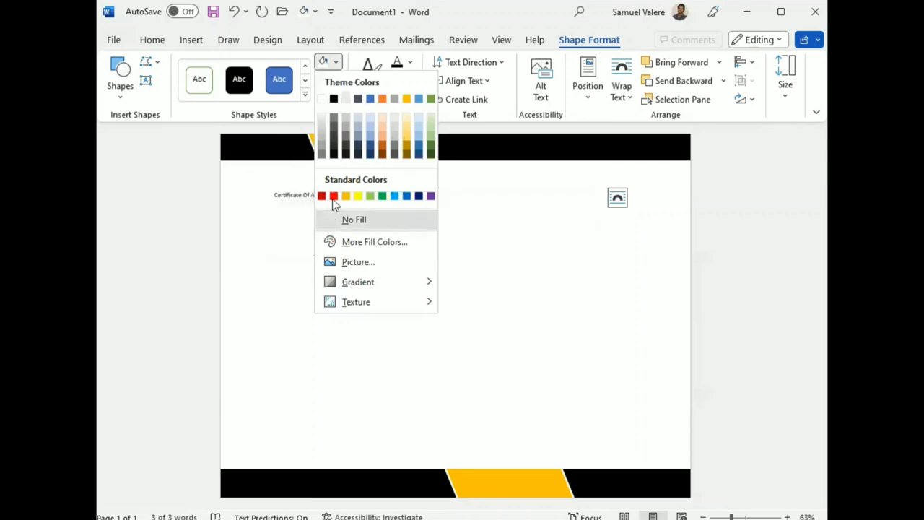
click(339, 217)
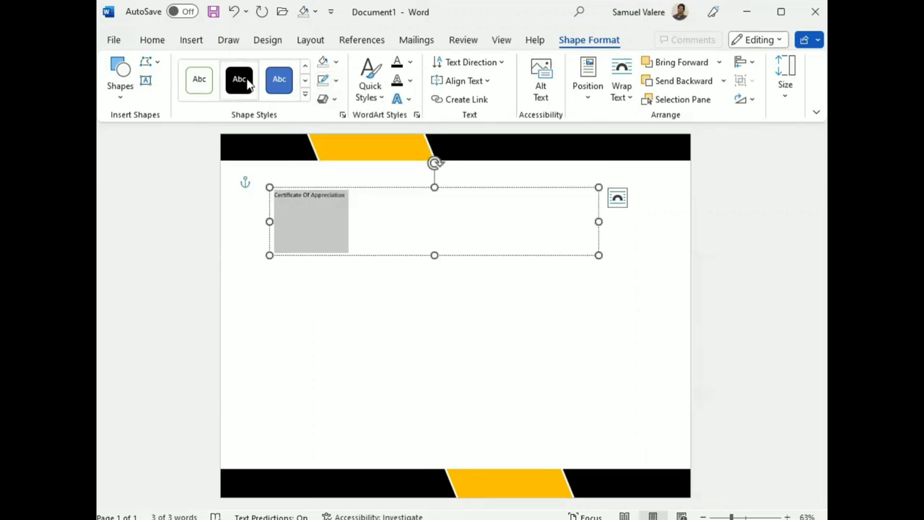
click(335, 80)
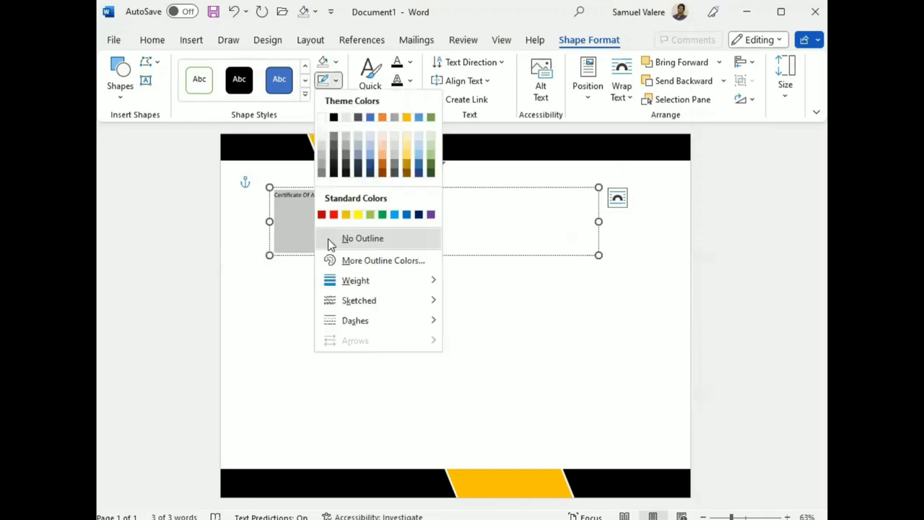
click(339, 238)
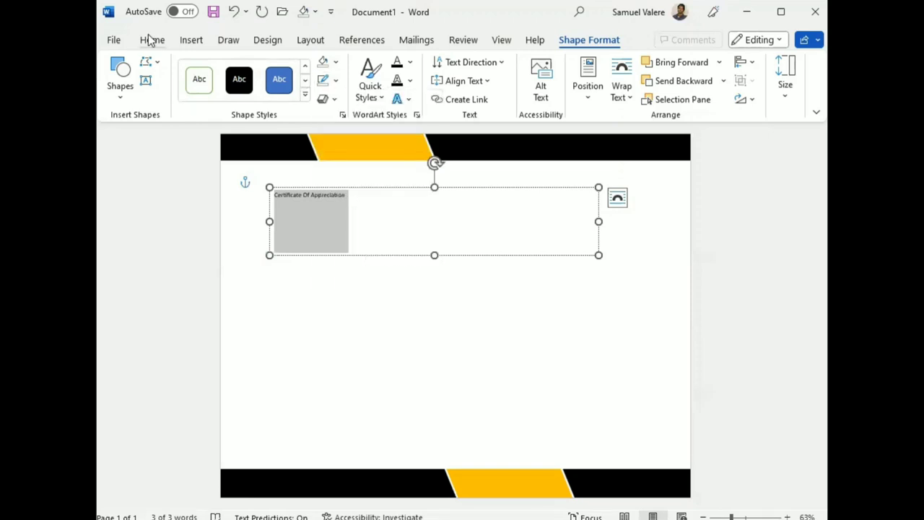
Centre the title text, enlarge it to 48 pt and convert it to uppercase
click(151, 41)
key(ctrl+e)
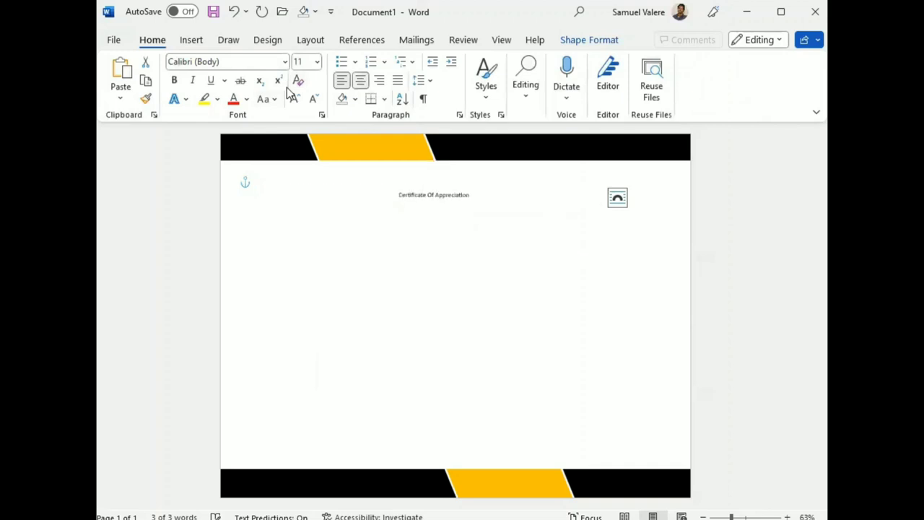
click(296, 99)
double_click(295, 99)
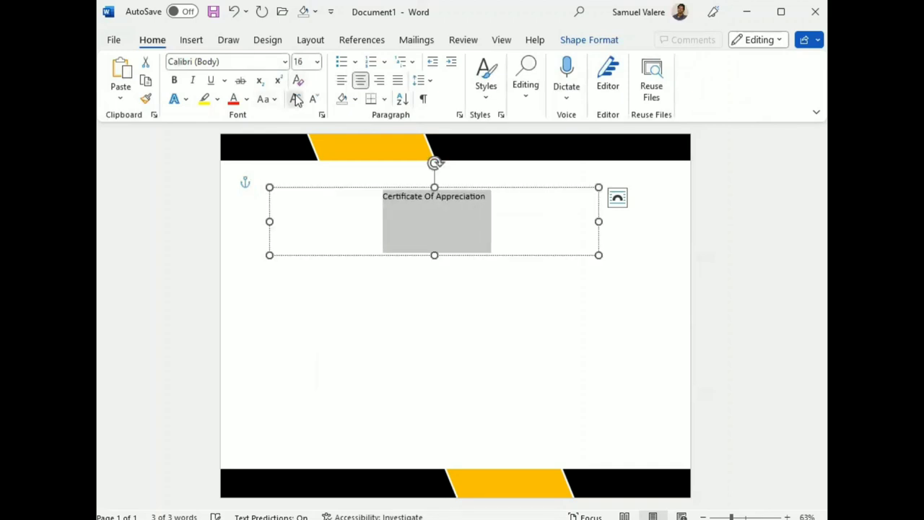
double_click(295, 98)
double_click(295, 99)
click(296, 98)
click(295, 99)
click(295, 99)
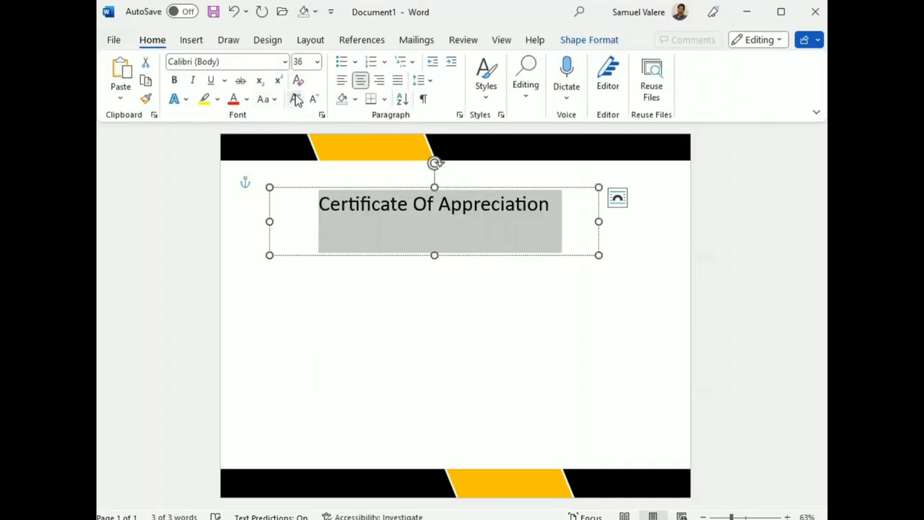
click(295, 99)
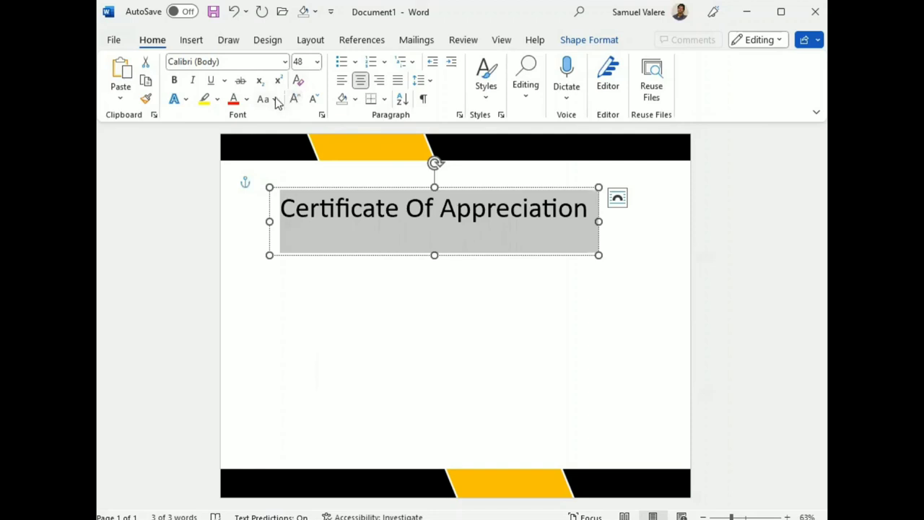
click(275, 100)
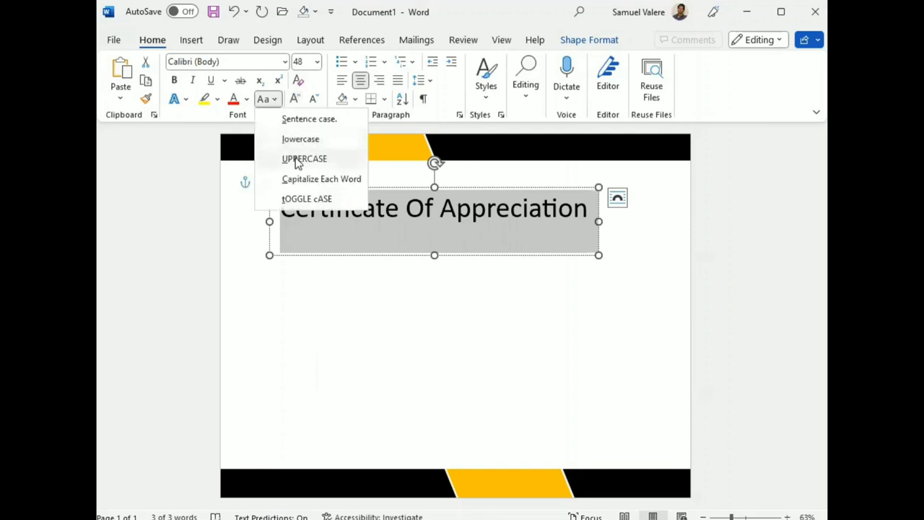
click(296, 161)
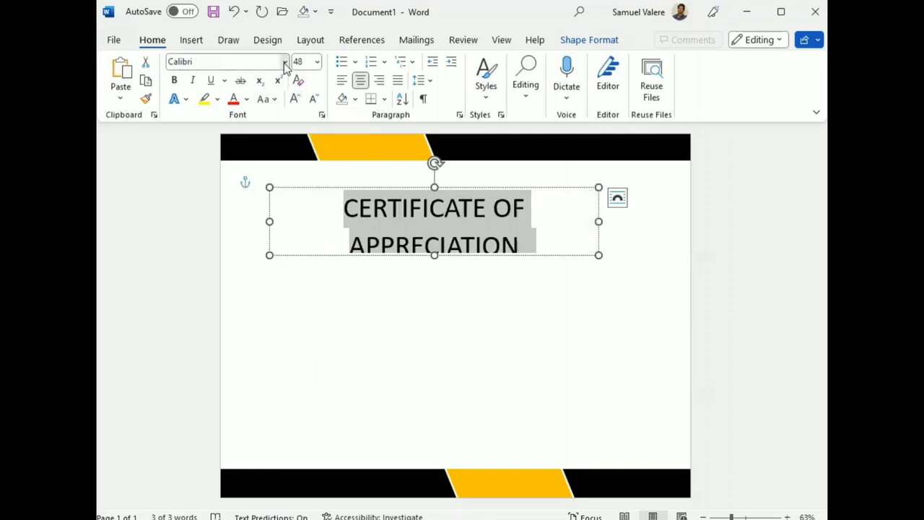
Set the title to 72 pt Agency FB, widen its box and centre it below the band
click(285, 62)
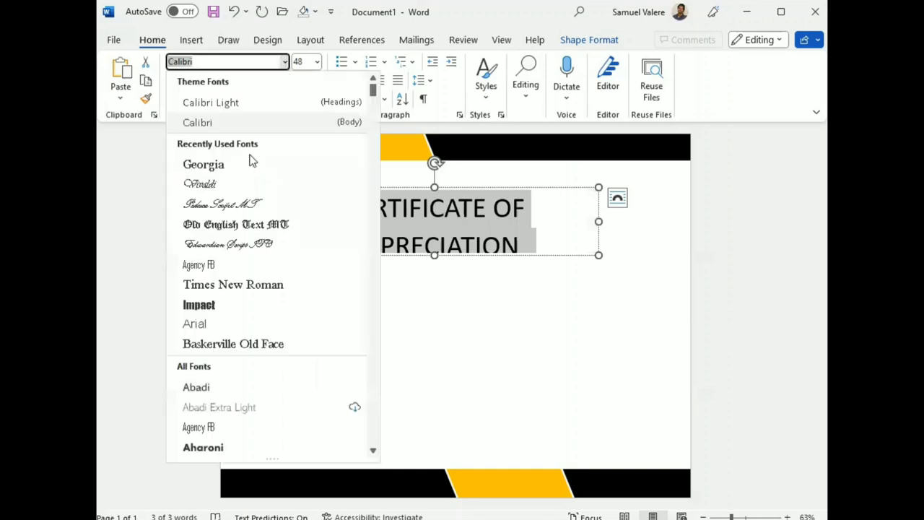
click(200, 427)
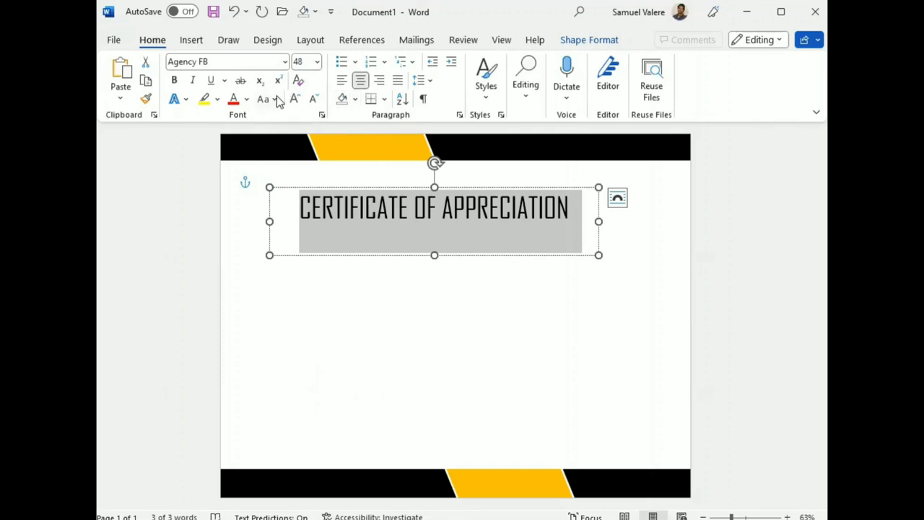
click(298, 99)
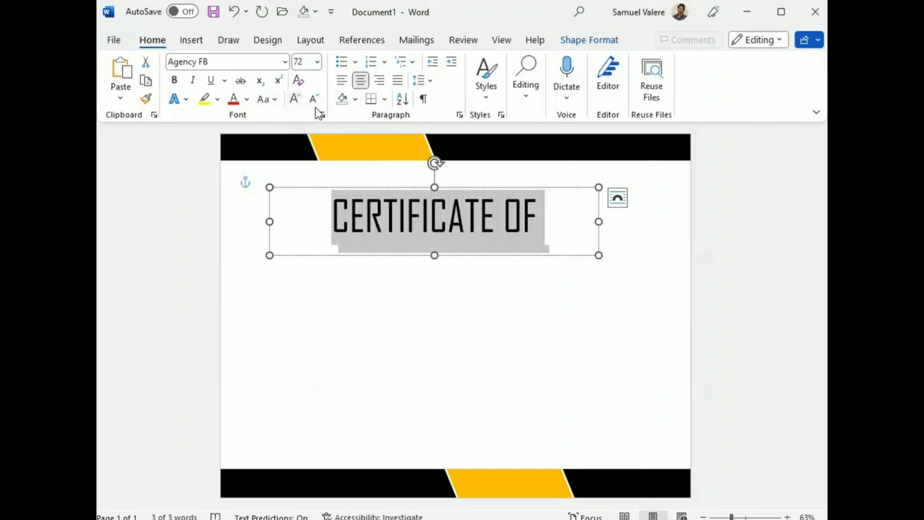
drag(599, 220, 692, 218)
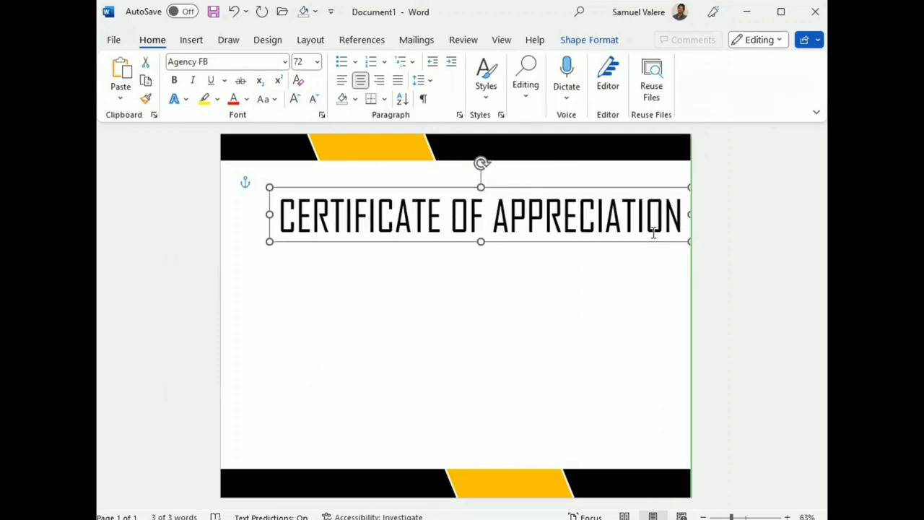
key(Left)
key(Left)
key(Left)
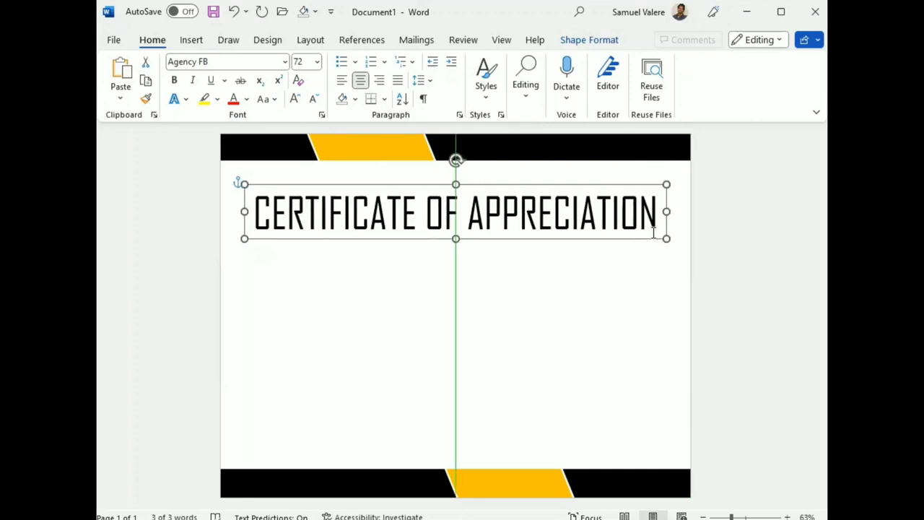
key(Up)
key(Up)
key(Up)
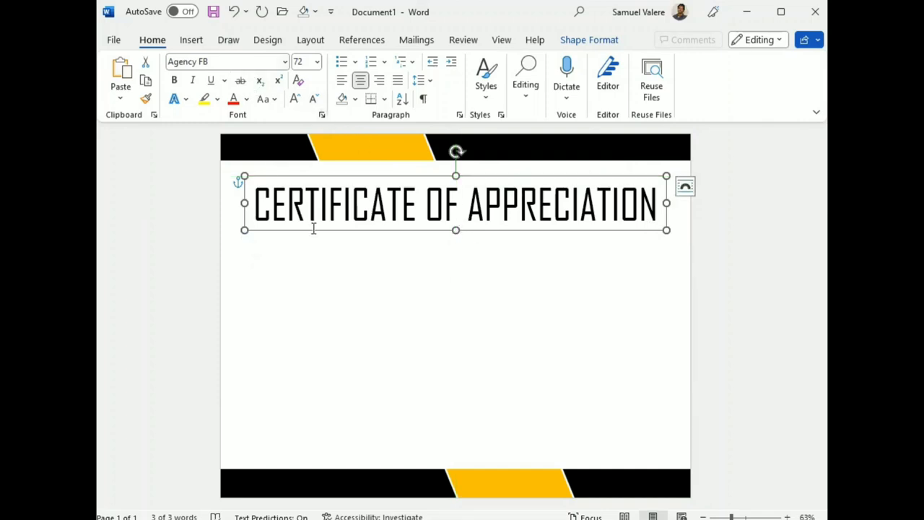
Add an outline-free text box under the title reading 'This Certificate Is Greatly Presented To'
click(192, 39)
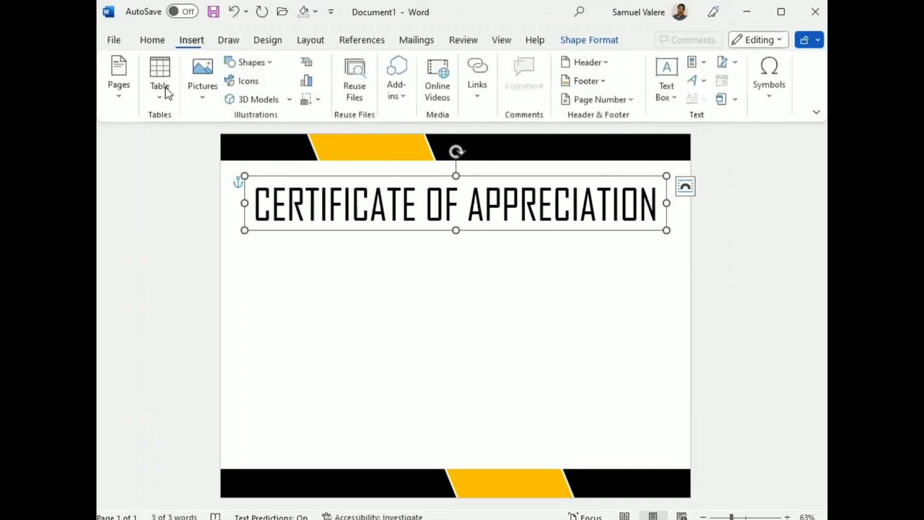
click(253, 63)
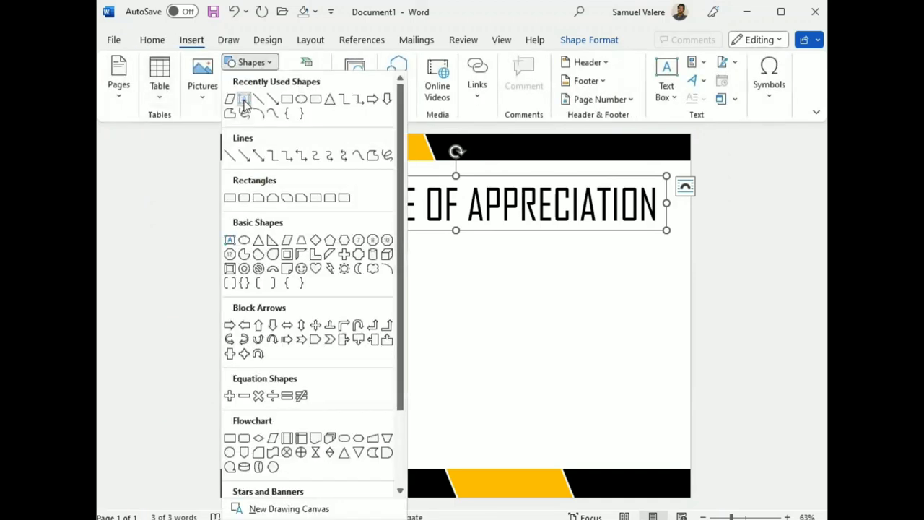
click(244, 101)
drag(345, 244, 549, 280)
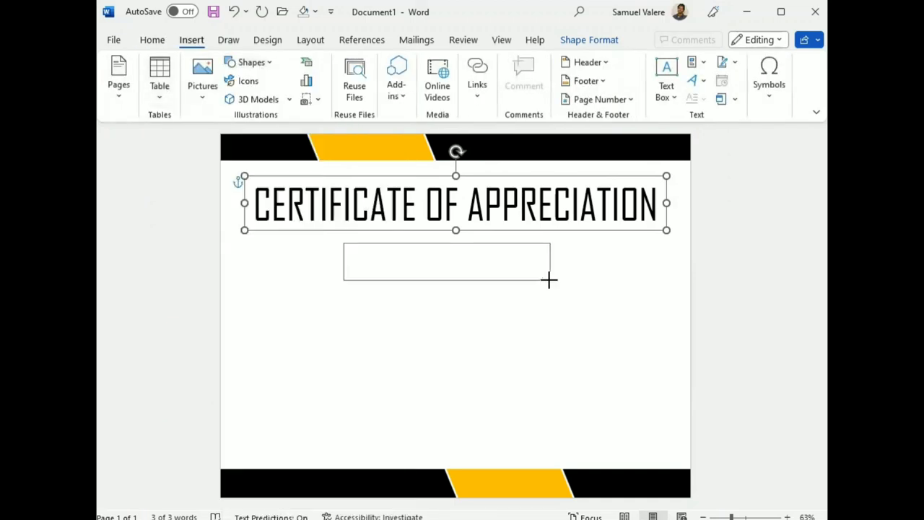
text(Th)
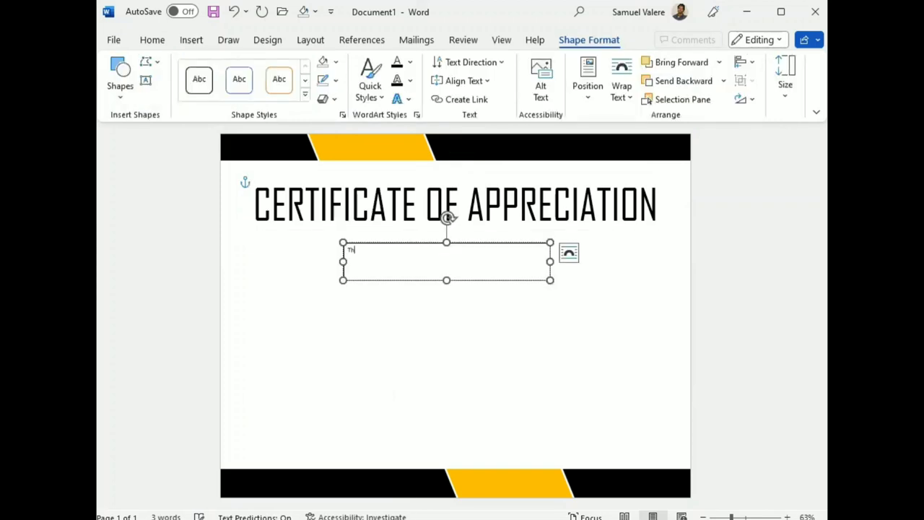
text(is Cer)
text(tific)
text(ate I)
text(s)
text( Greatl)
text(y Pres)
text(ented )
text( To)
triple_click(383, 250)
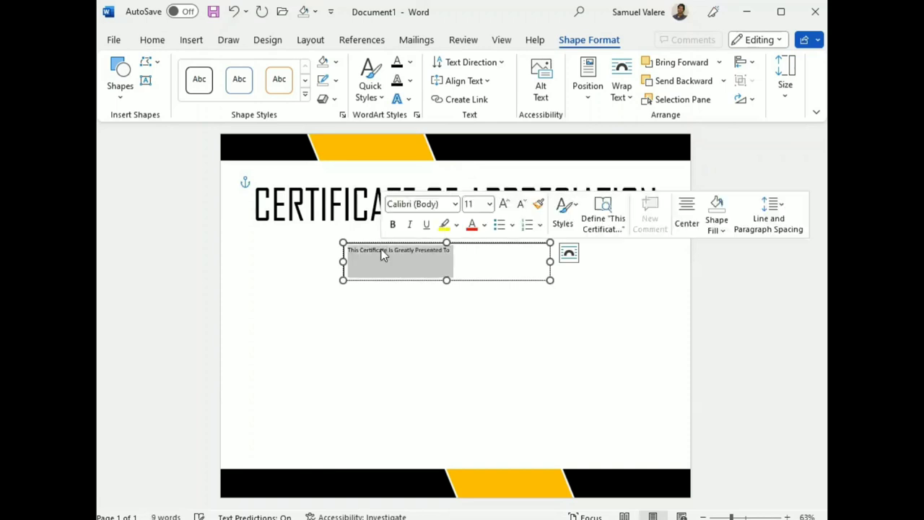
click(322, 83)
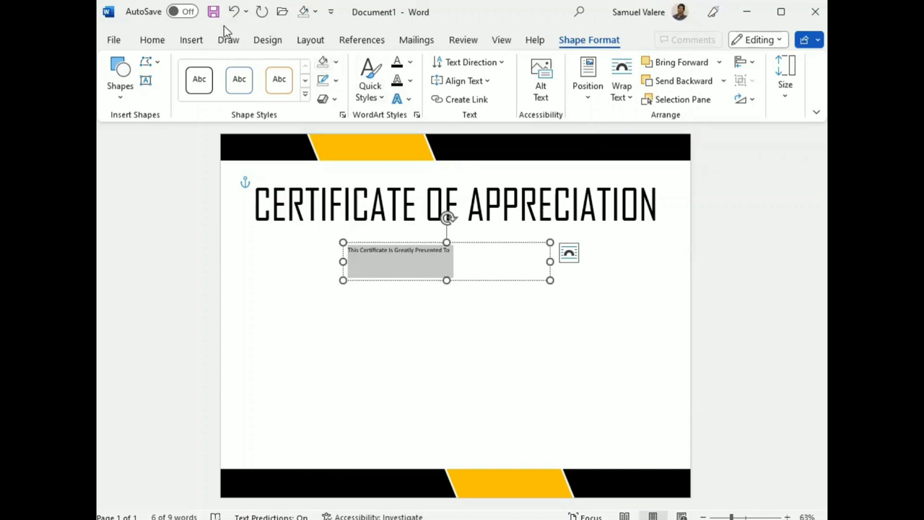
Centre the subtitle, make it UPPERCASE, and set it in Agency FB at 16 pt
click(152, 39)
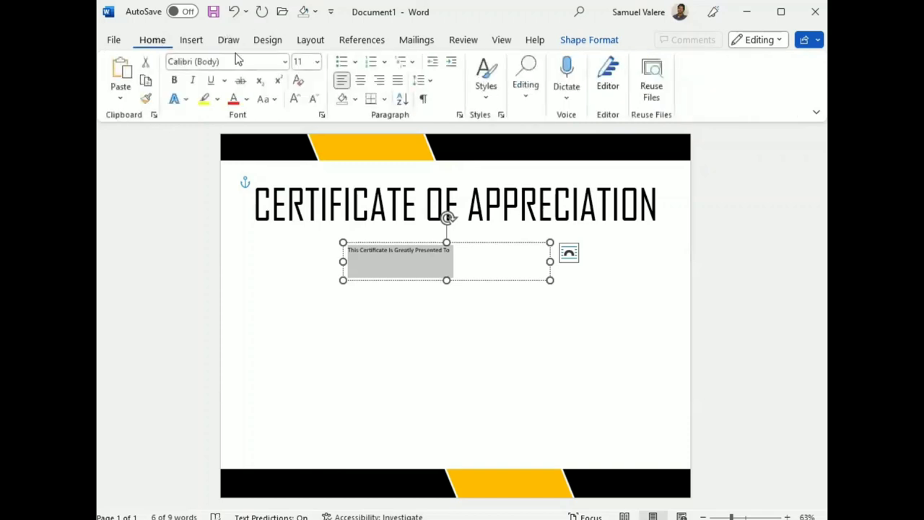
click(365, 82)
click(296, 100)
click(295, 100)
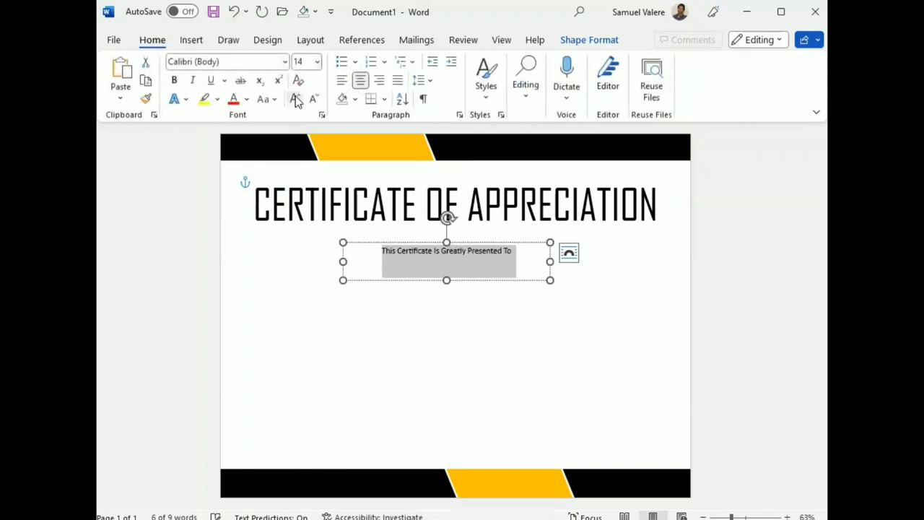
click(295, 99)
click(295, 99)
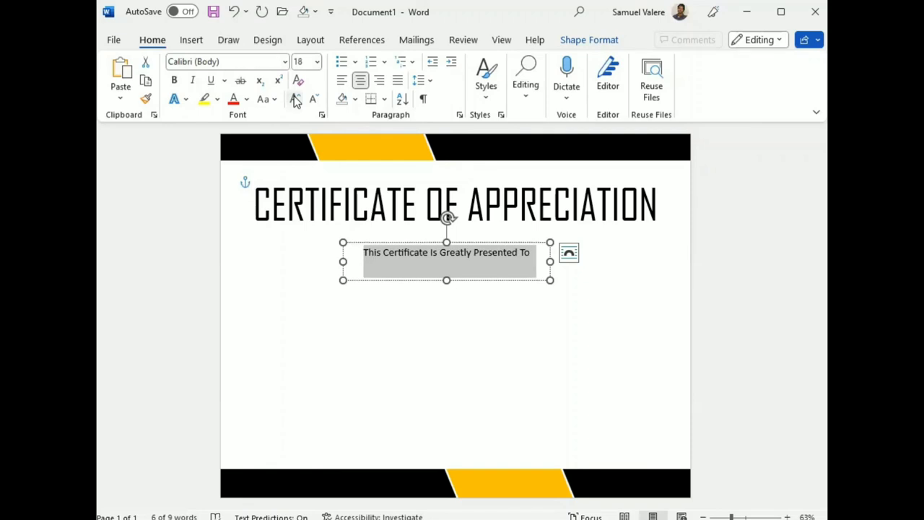
click(268, 98)
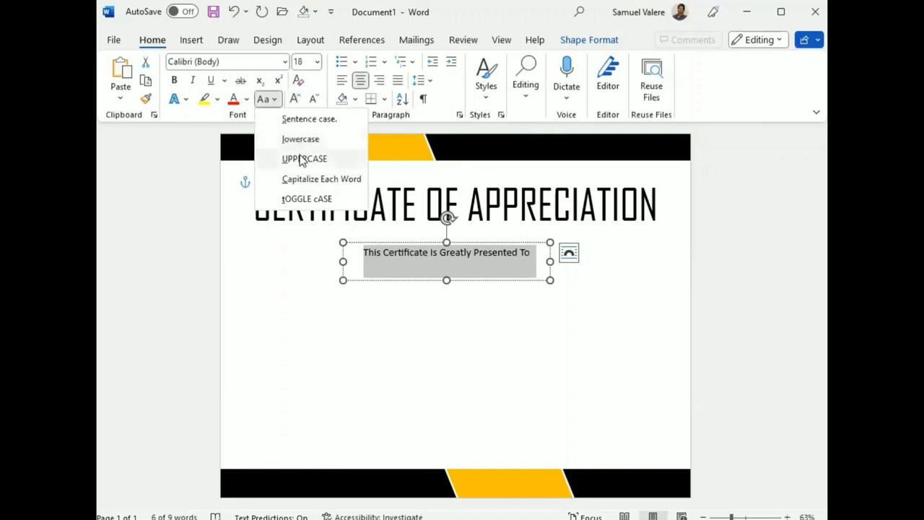
click(304, 158)
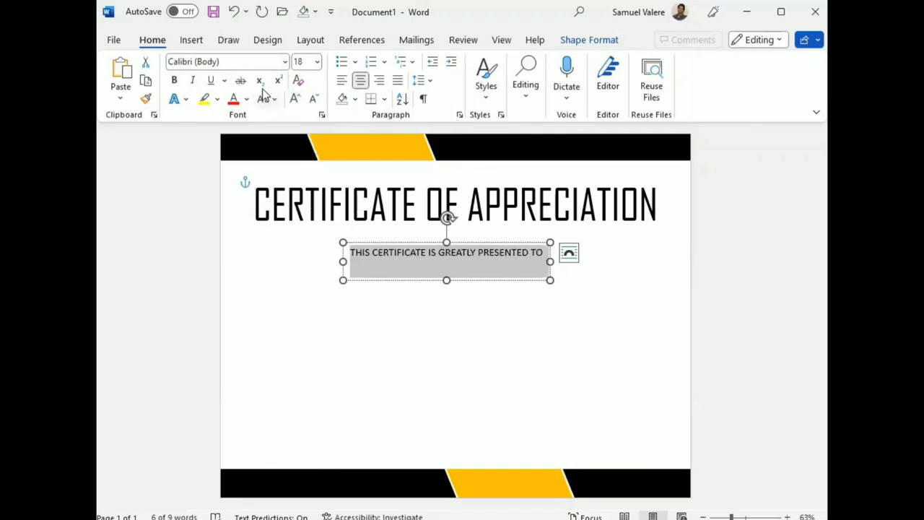
click(284, 61)
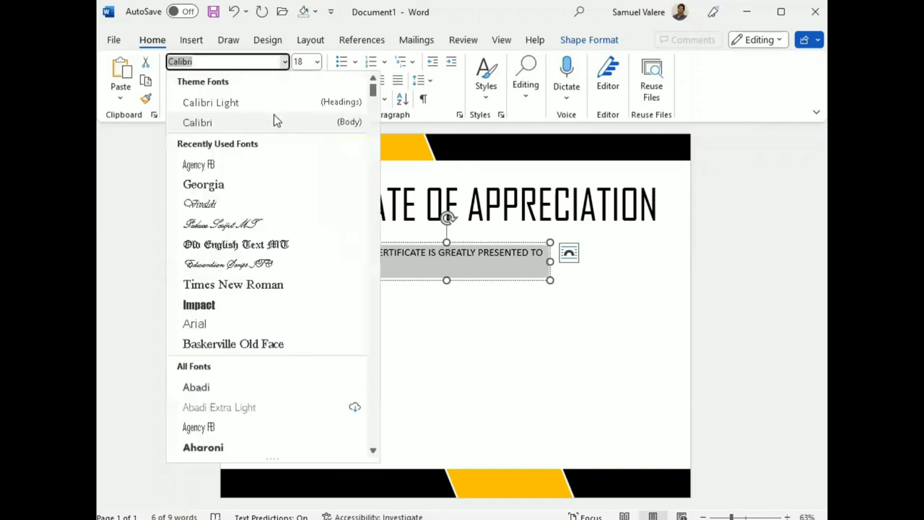
click(201, 428)
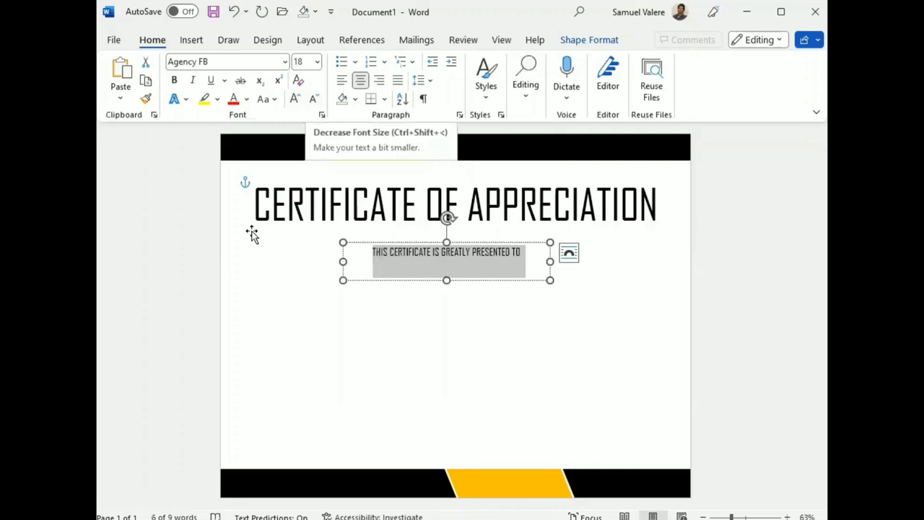
click(312, 99)
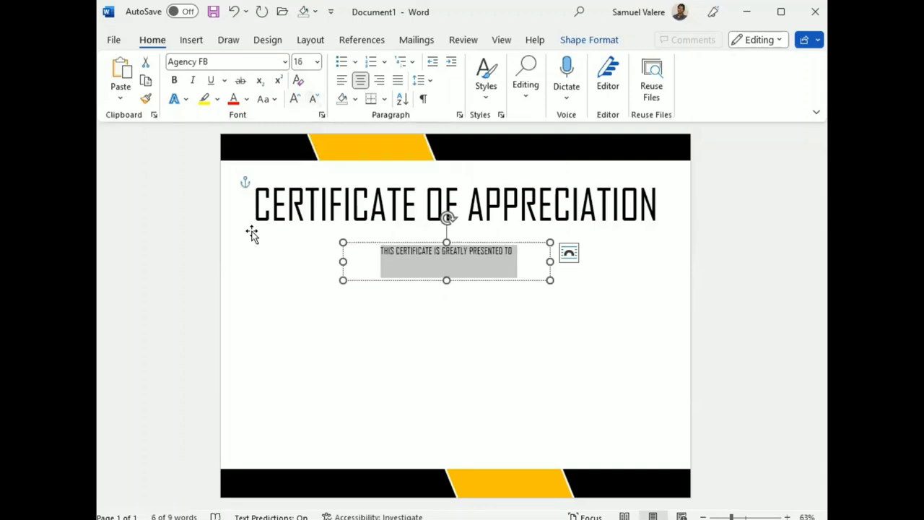
Expand the subtitle's character spacing by 3 pt and nudge its box to the page centre
key(ctrl+d)
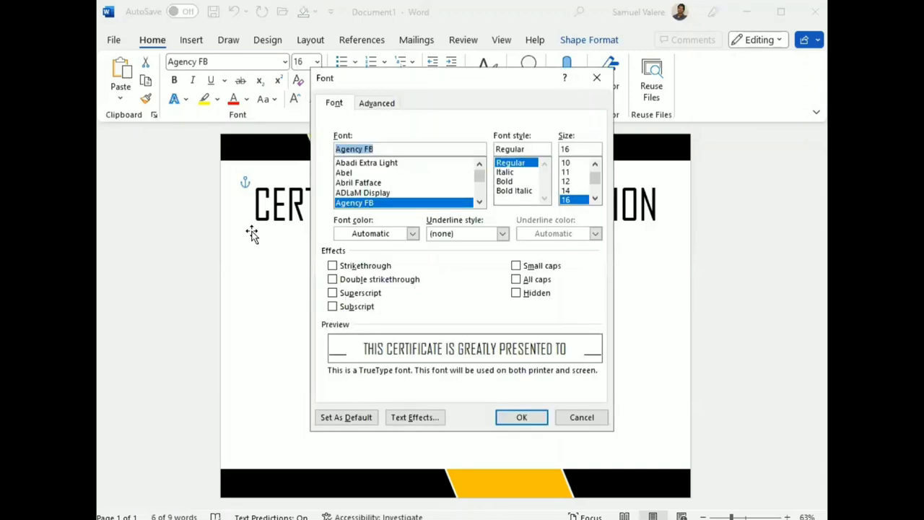
click(383, 107)
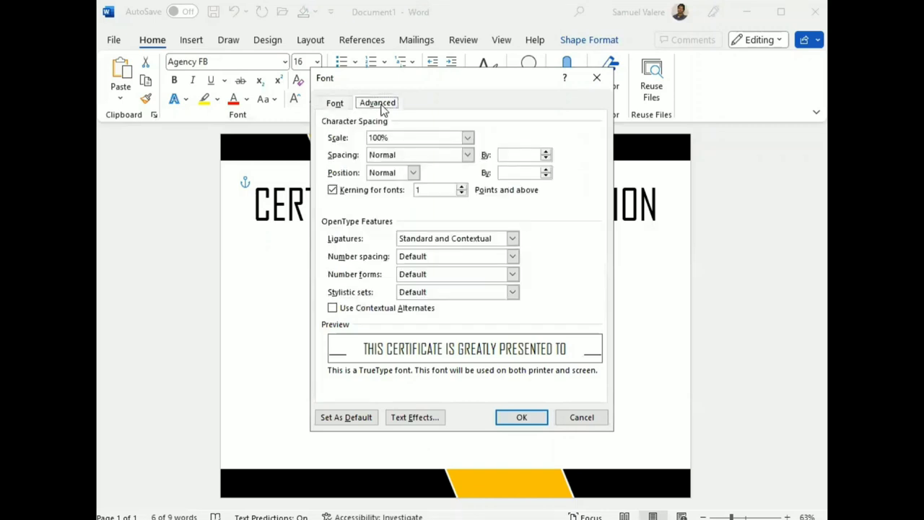
click(468, 155)
click(417, 178)
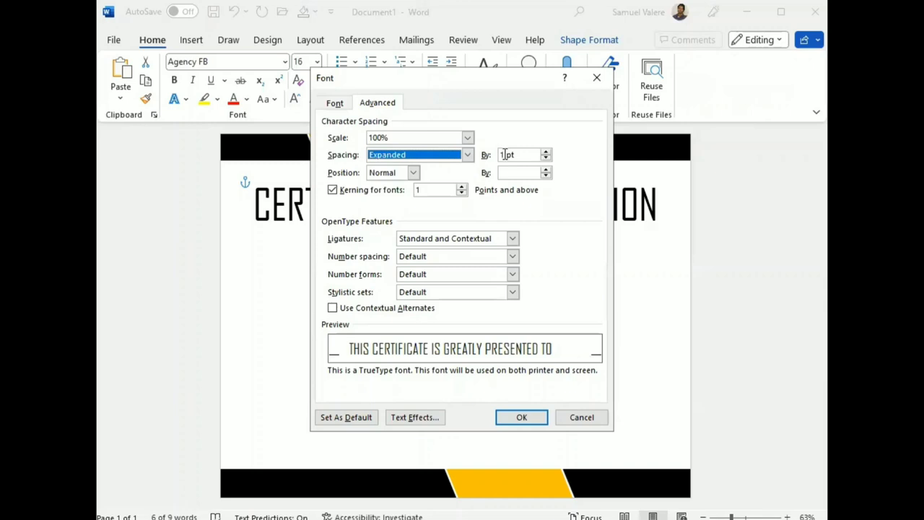
click(505, 155)
key(BackSpace)
text(3)
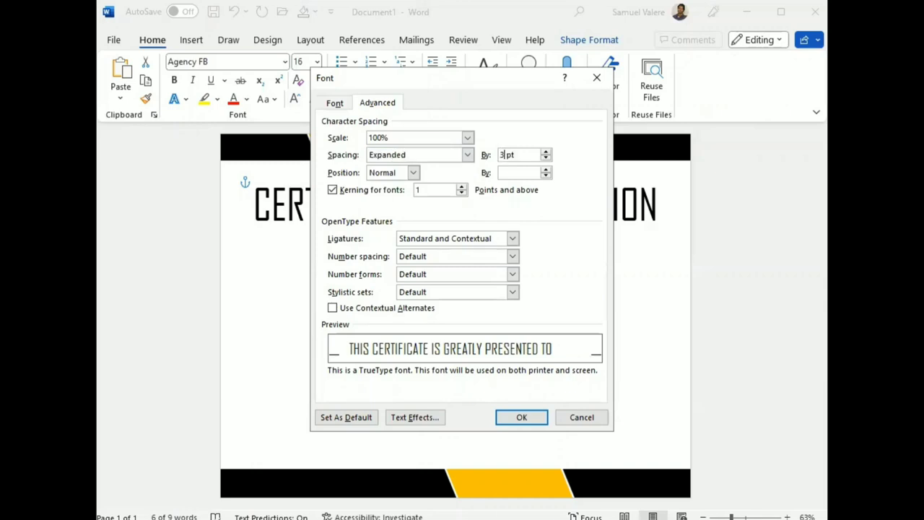
key(Return)
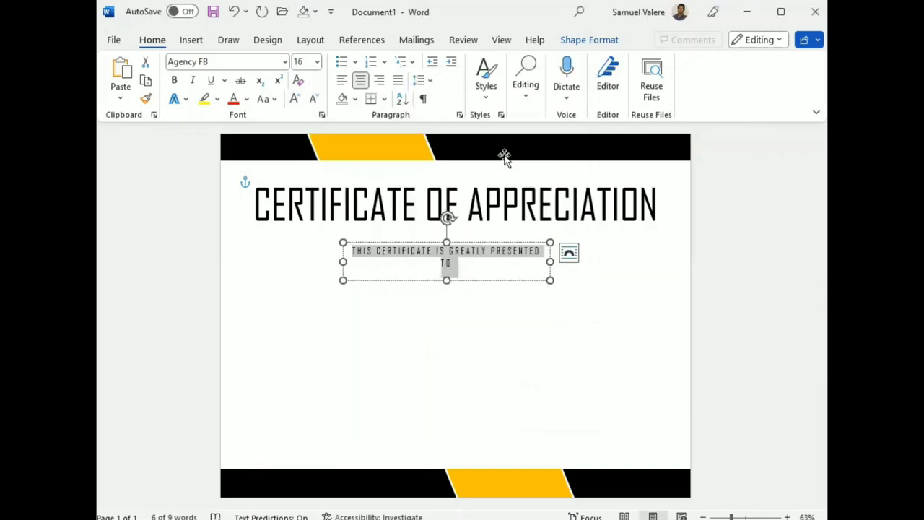
key(Escape)
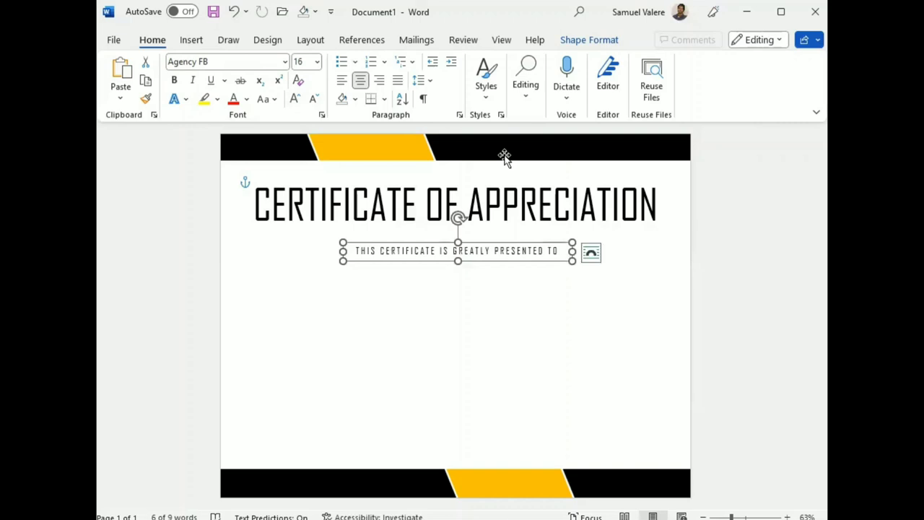
key(Left)
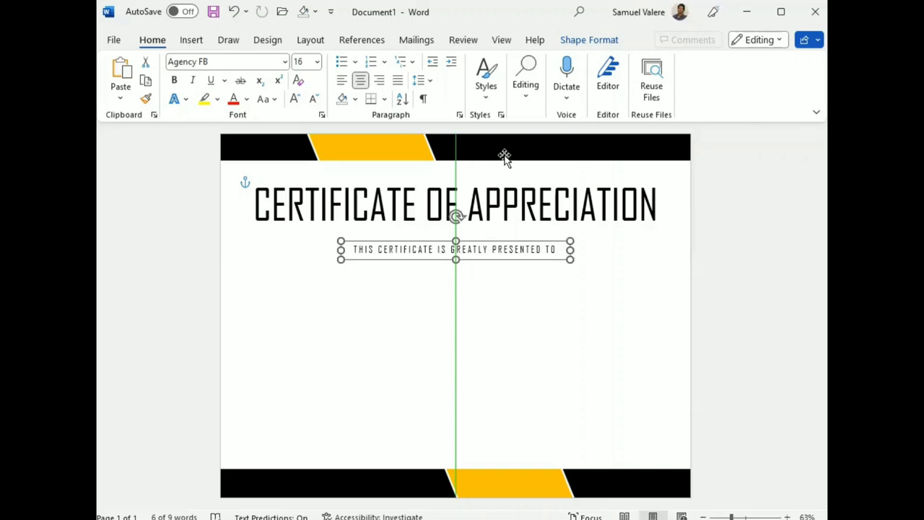
Set the certificate title to 60 pt, shrink its box to fit, and nudge it to centre
triple_click(498, 195)
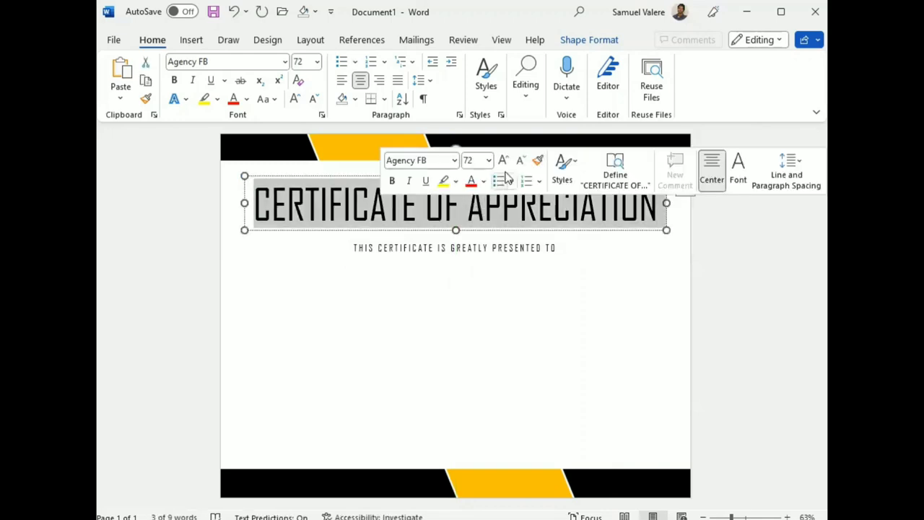
click(481, 159)
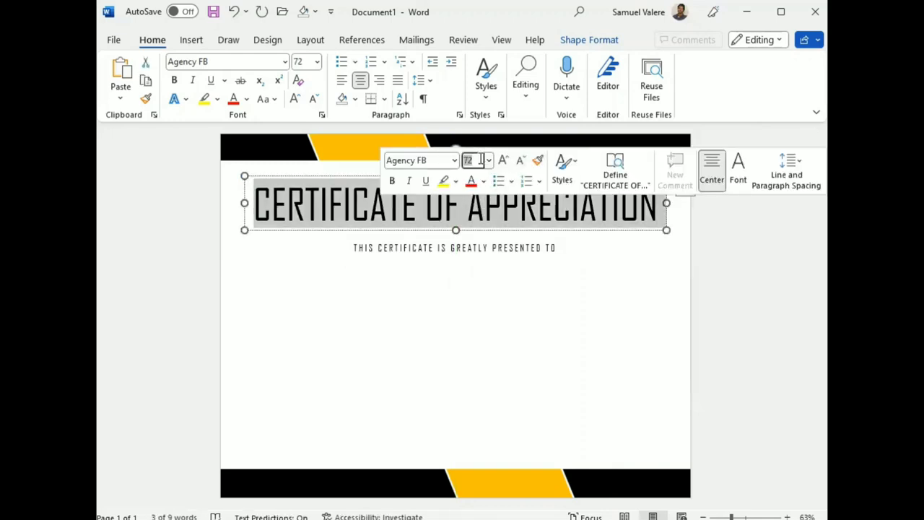
text(60)
key(Return)
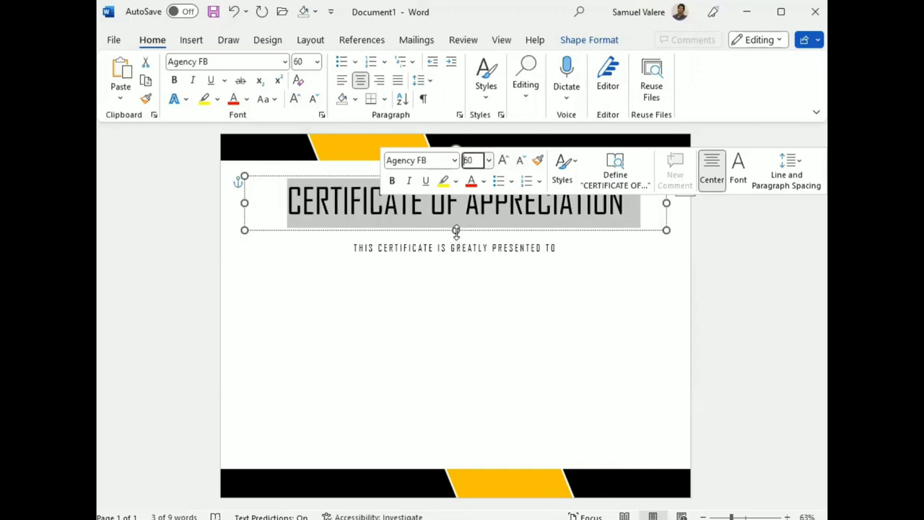
drag(456, 230, 457, 231)
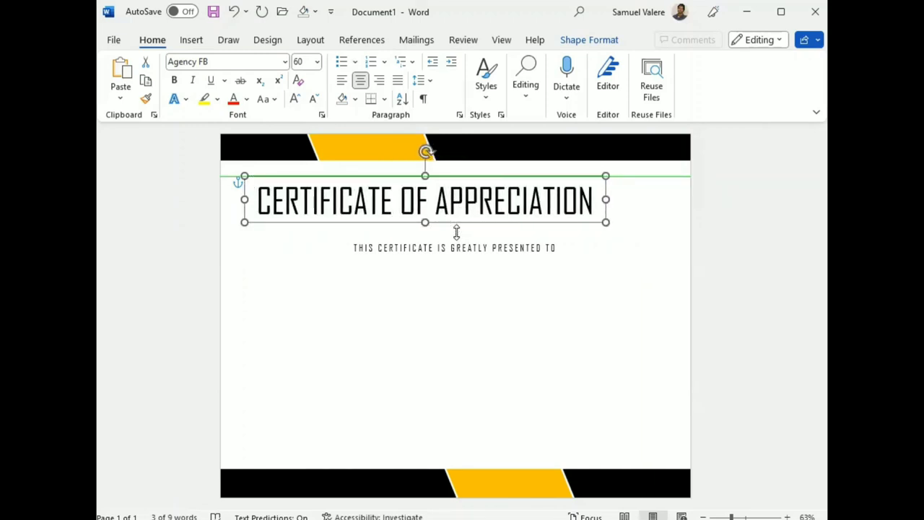
key(Right)
key(Right)
key(Right)
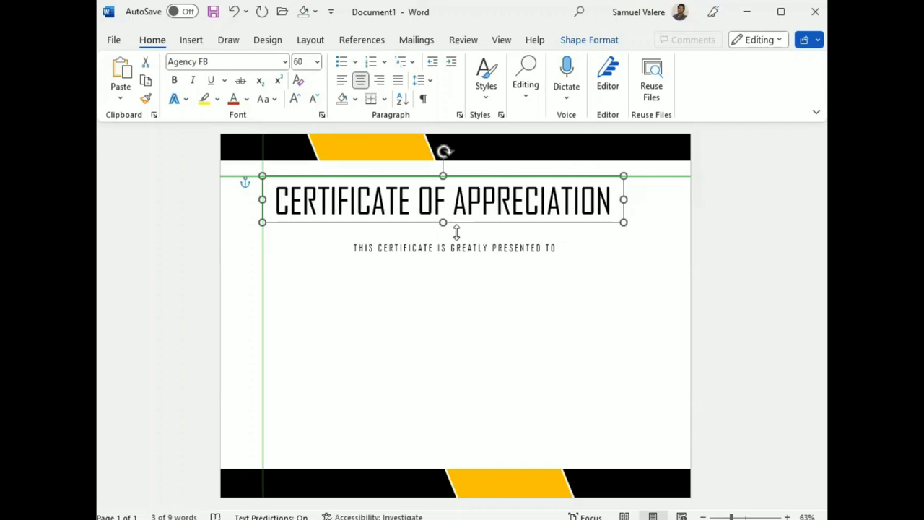
key(Right)
key(Right)
key(Right)
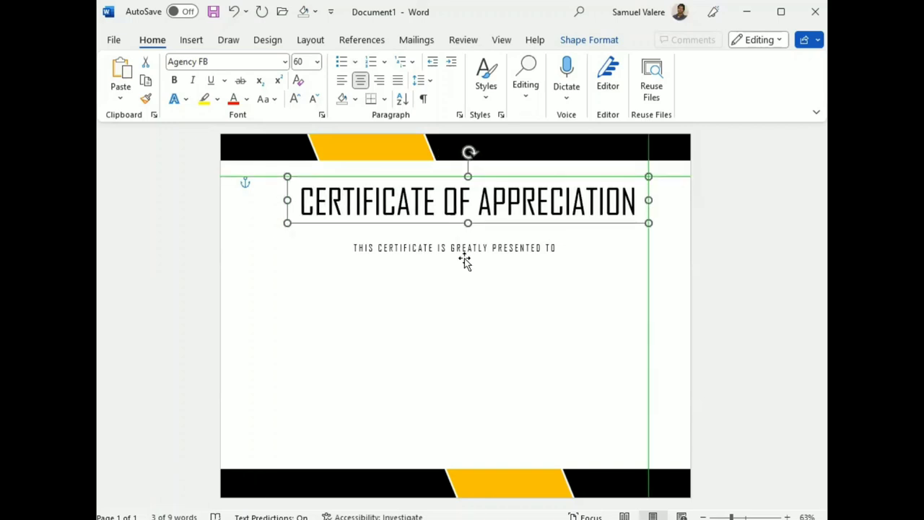
Centre the subtitle box and nudge it up closer beneath the title
drag(464, 260, 456, 257)
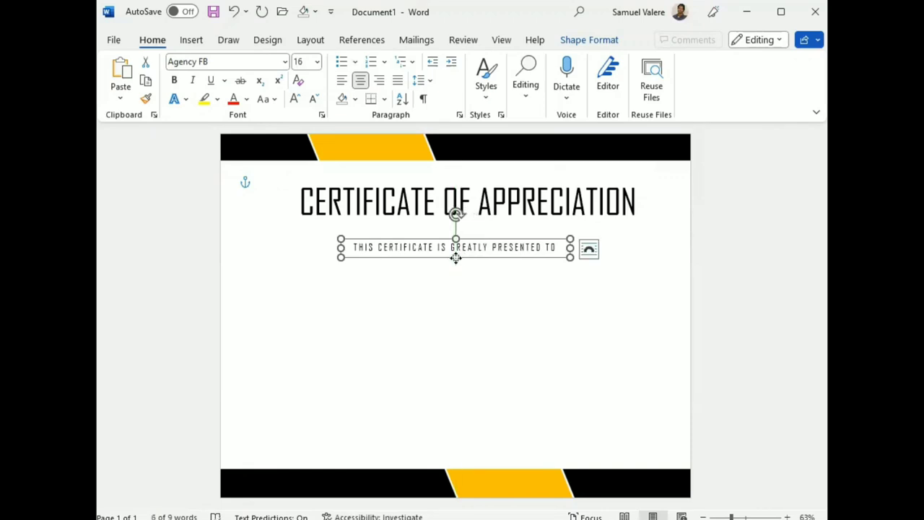
key(Up)
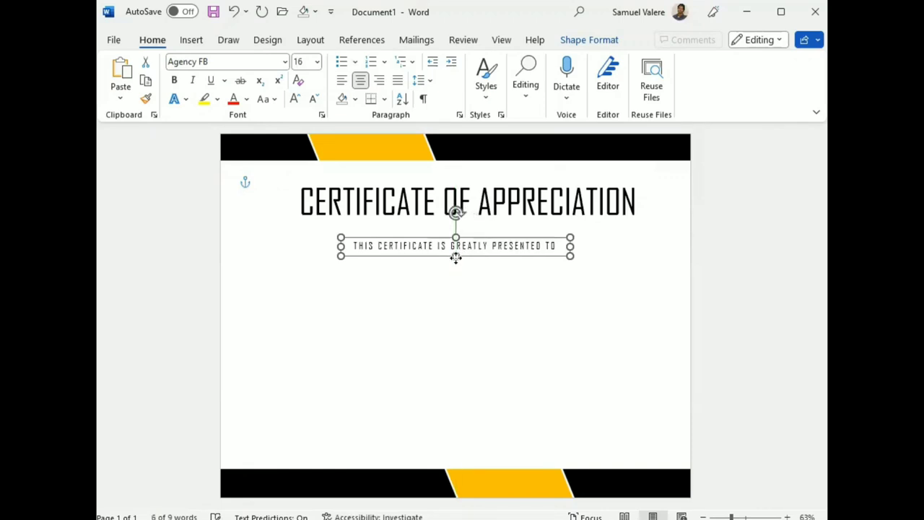
key(Up)
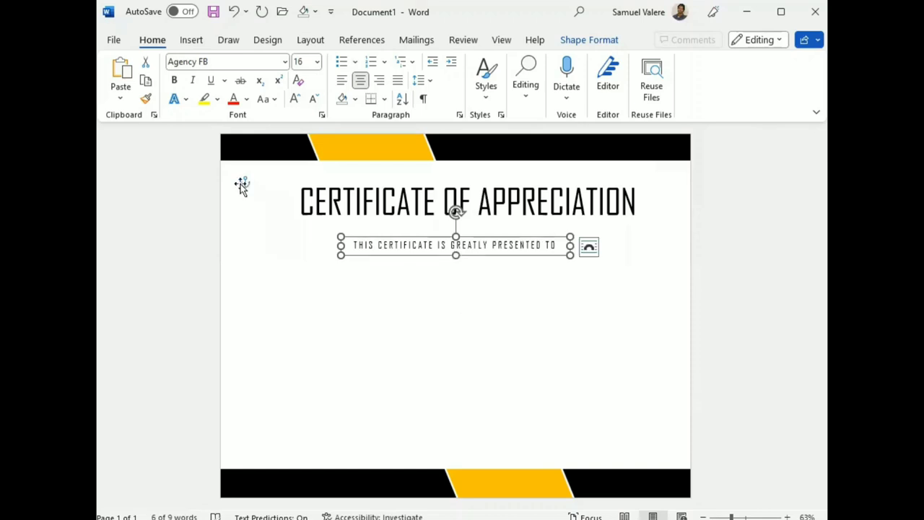
click(491, 223)
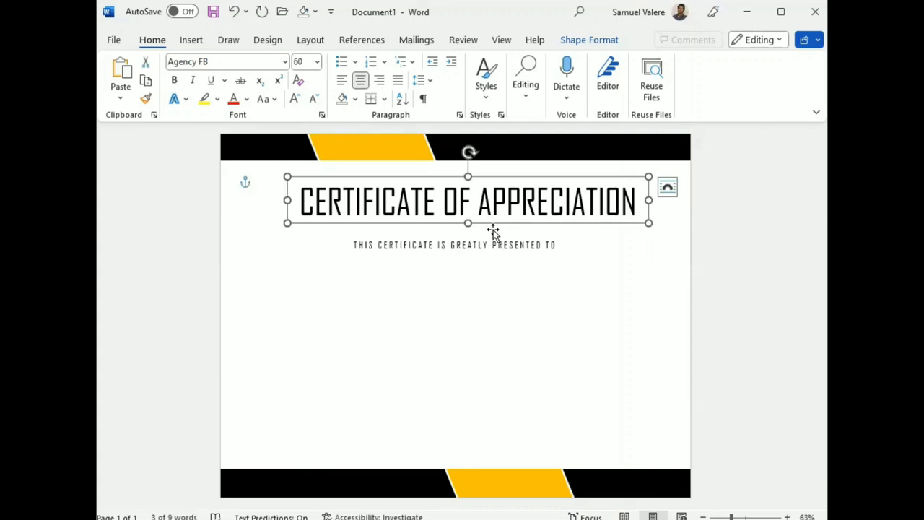
Copy the title box below the subtitle and replace its text with the recipient's full name
drag(491, 225, 470, 309)
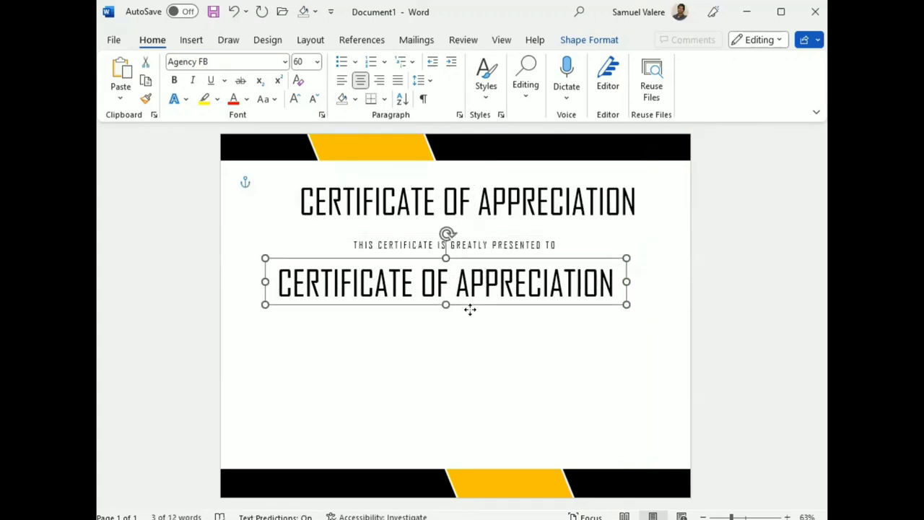
double_click(470, 309)
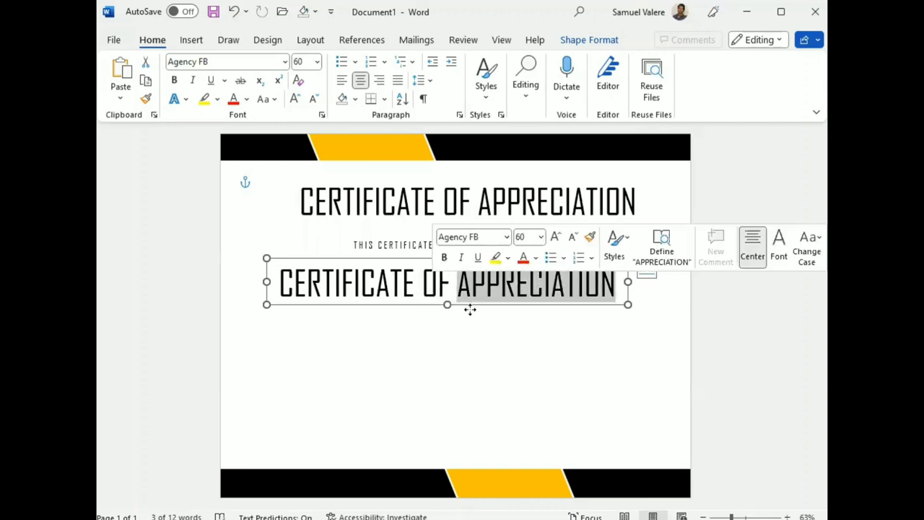
triple_click(470, 309)
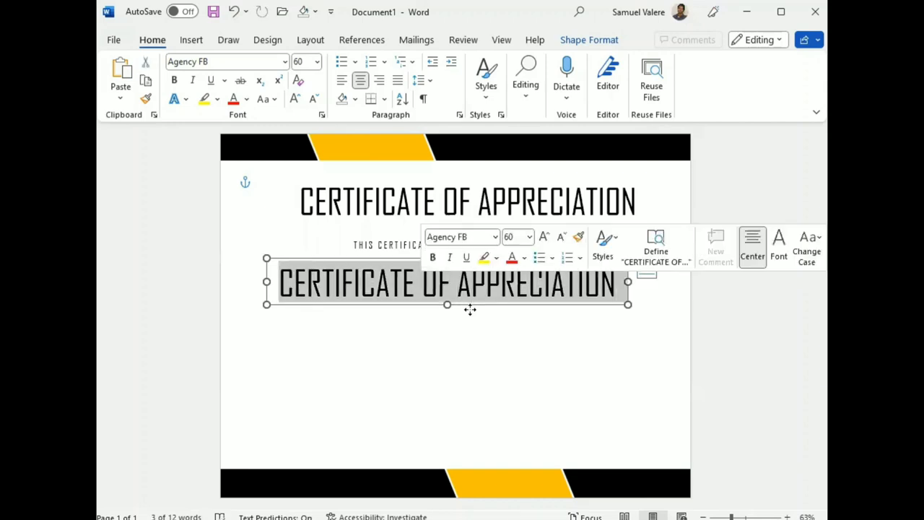
text(Simo)
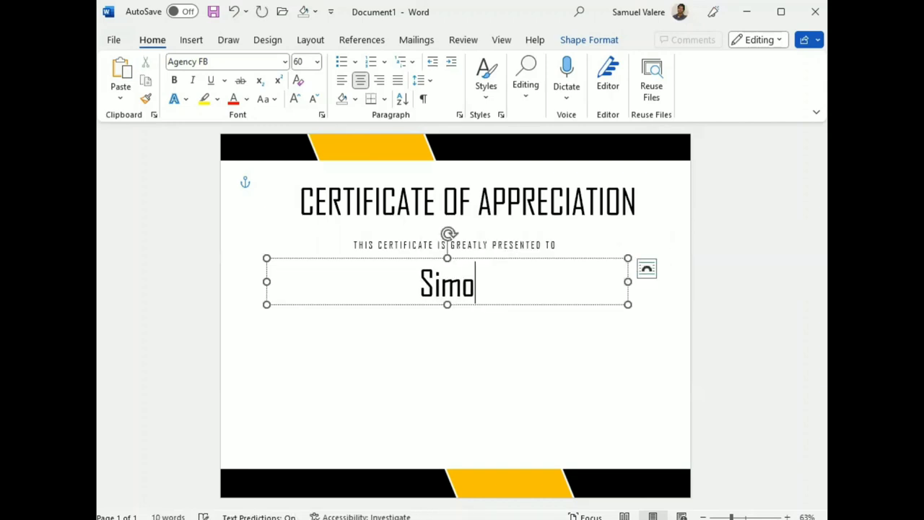
text(n)
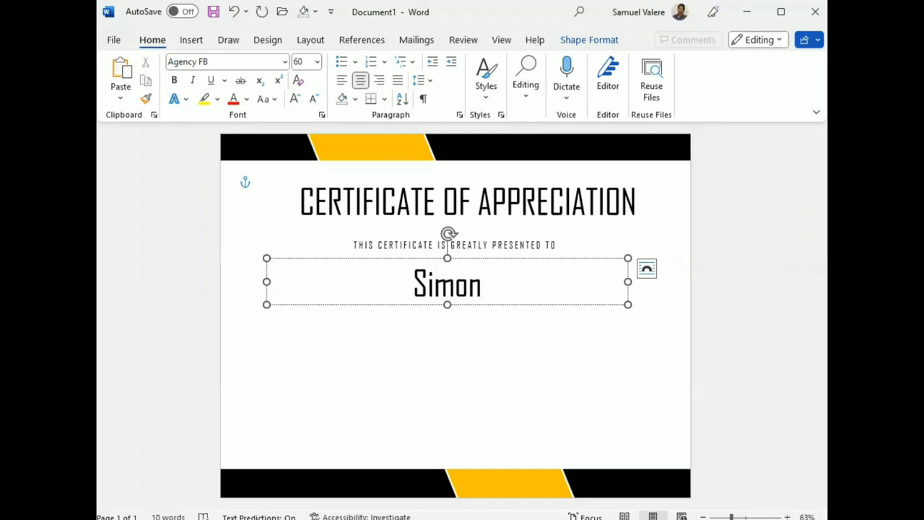
text( Cled)
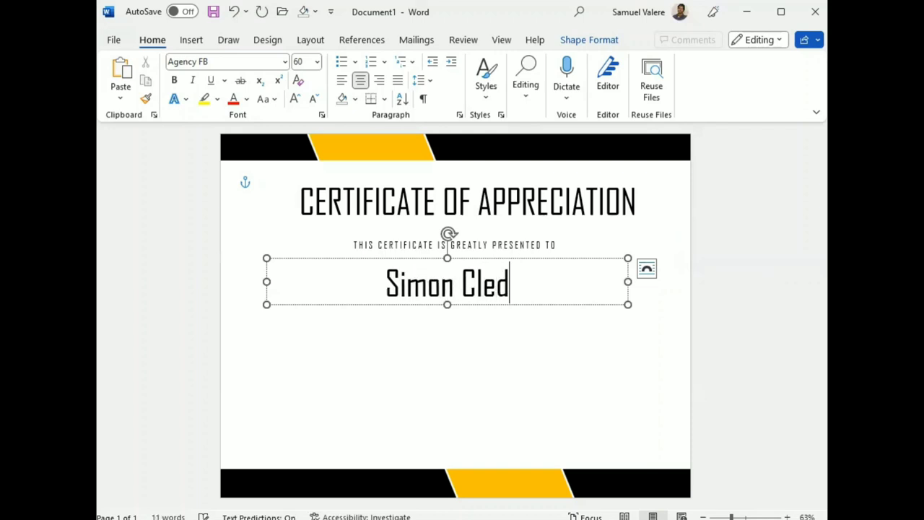
text(son)
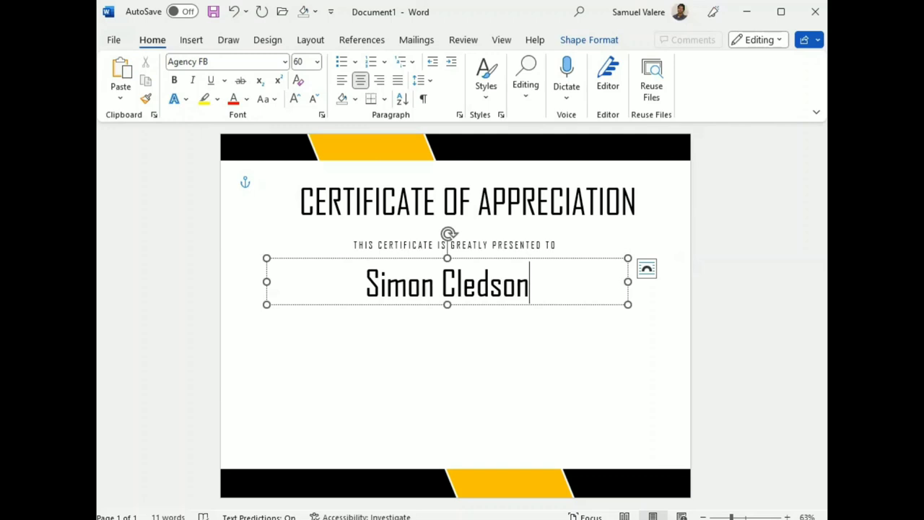
drag(530, 285, 366, 285)
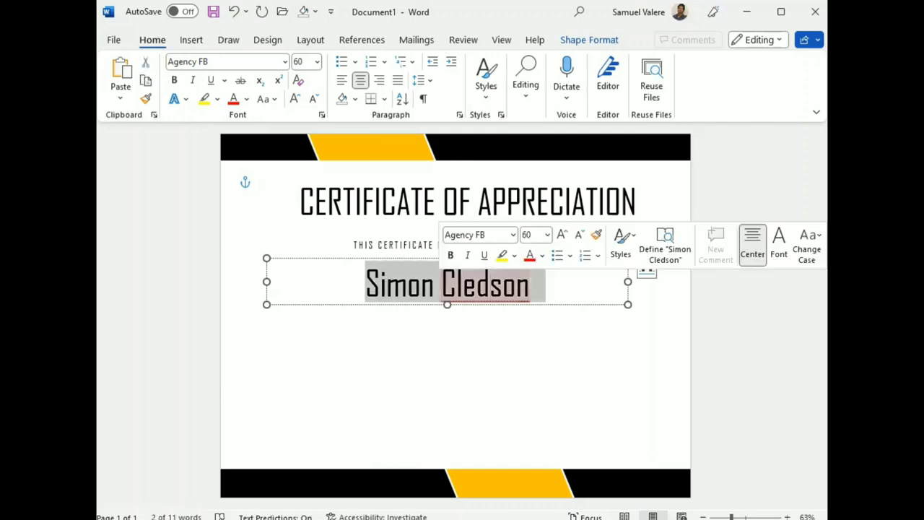
Set the name in Edwardian Script ITC, enlarge it to 90 pt, and dismiss the spelling flag
click(242, 63)
text(Edwardian Script ITC)
key(Return)
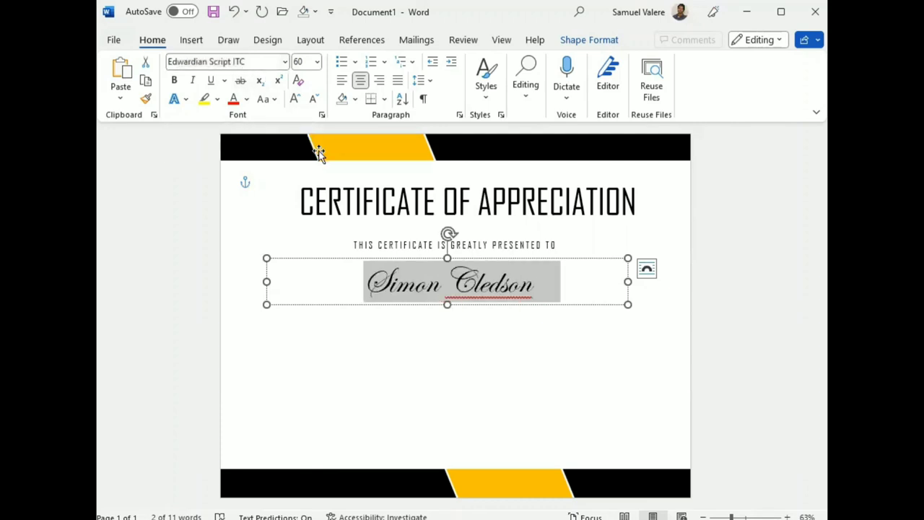
click(294, 100)
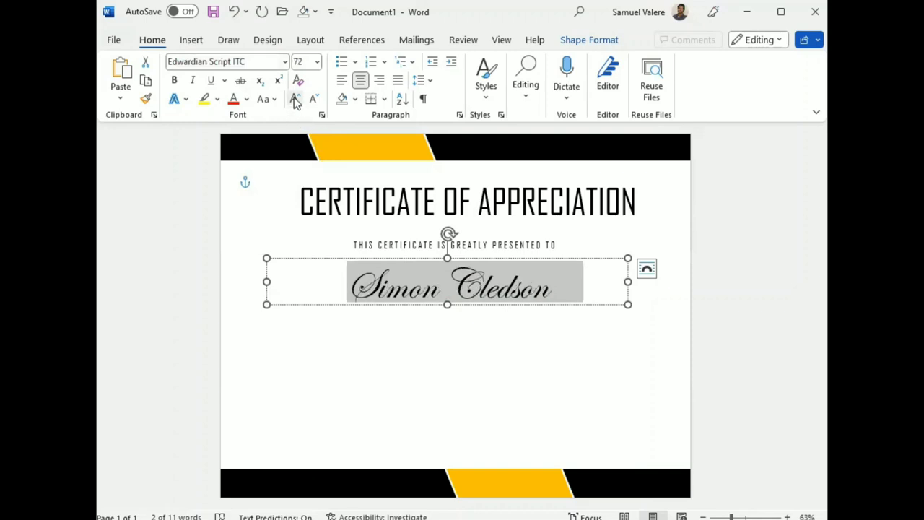
click(294, 100)
click(295, 100)
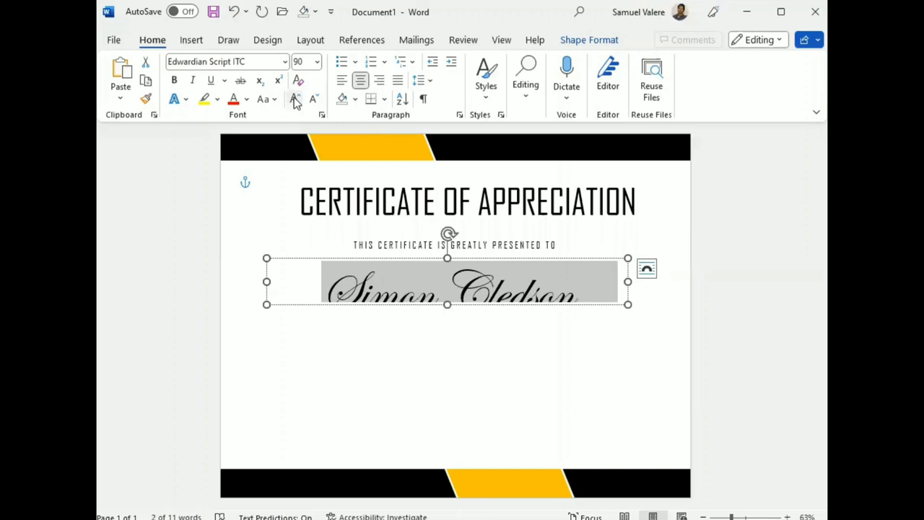
key(Escape)
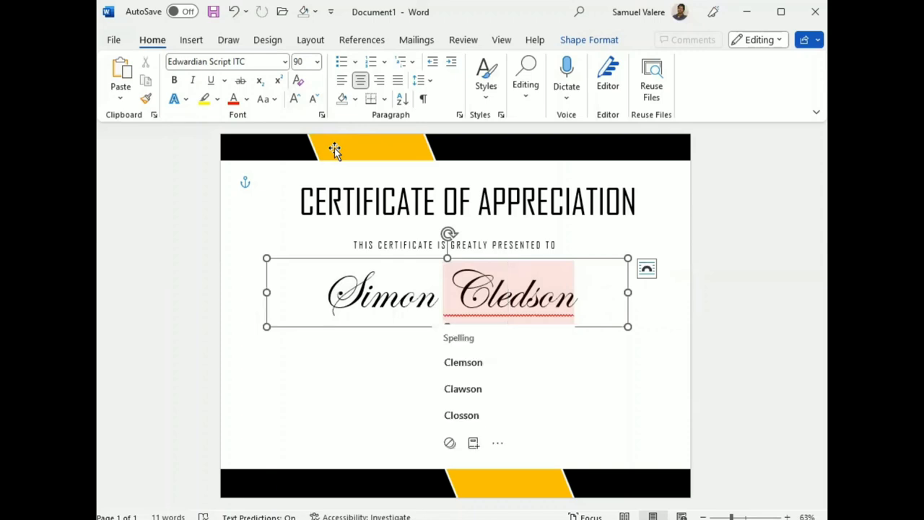
click(474, 444)
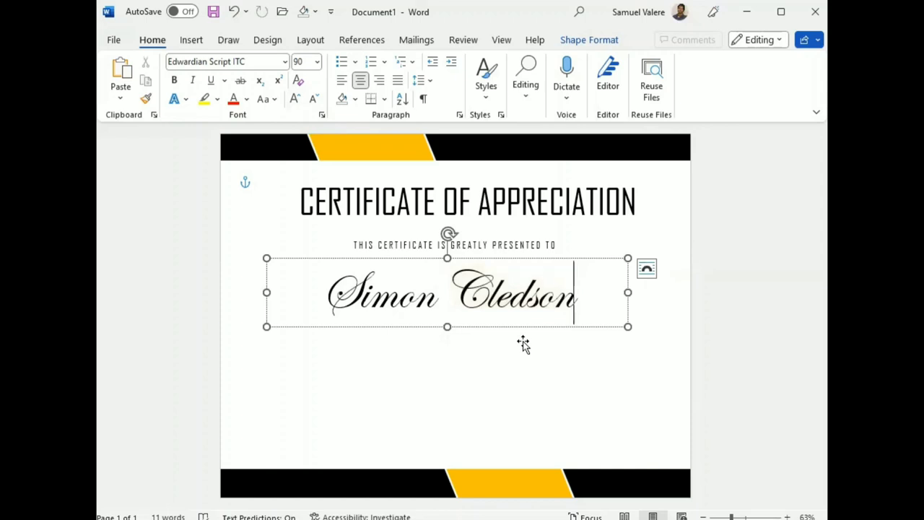
Enlarge the name to 110 pt and remove its bold formatting
key(ctrl+a)
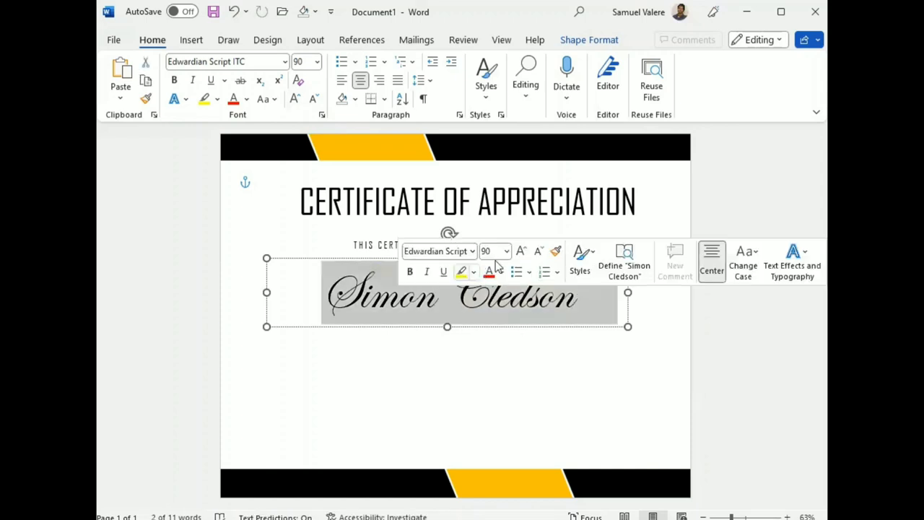
click(520, 251)
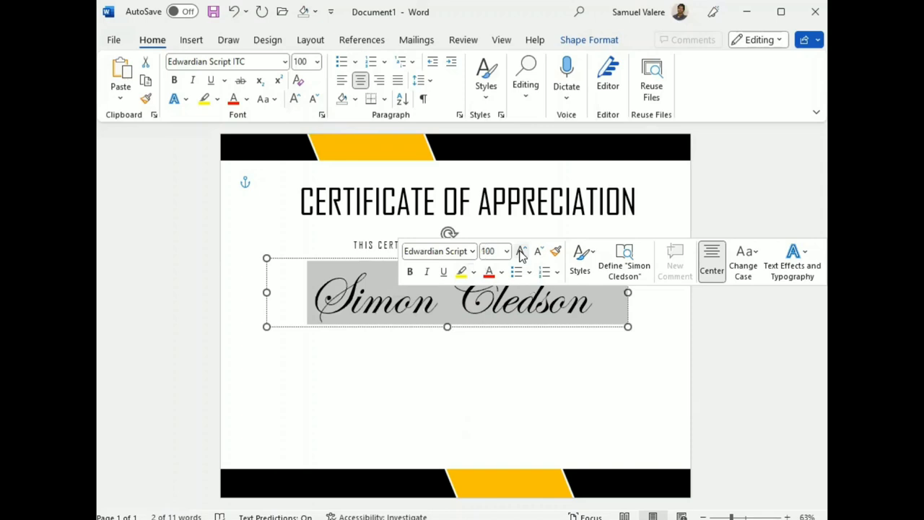
click(521, 251)
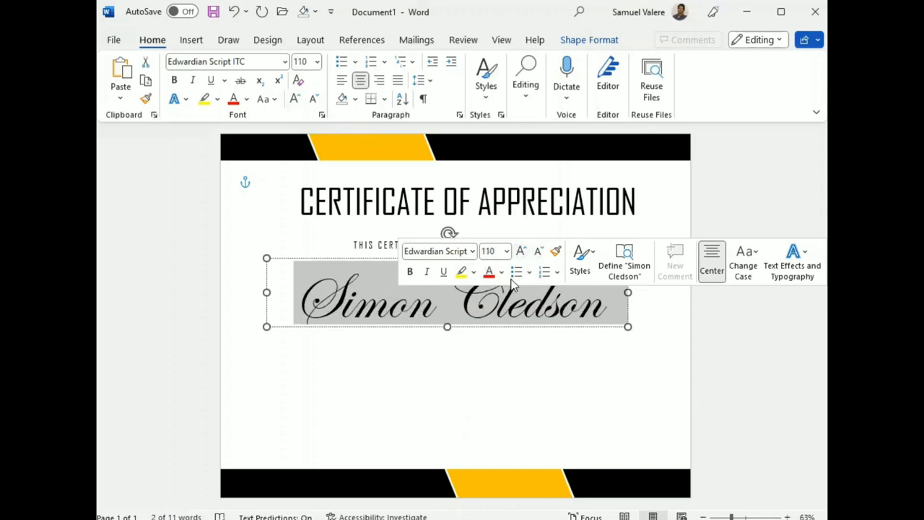
click(511, 283)
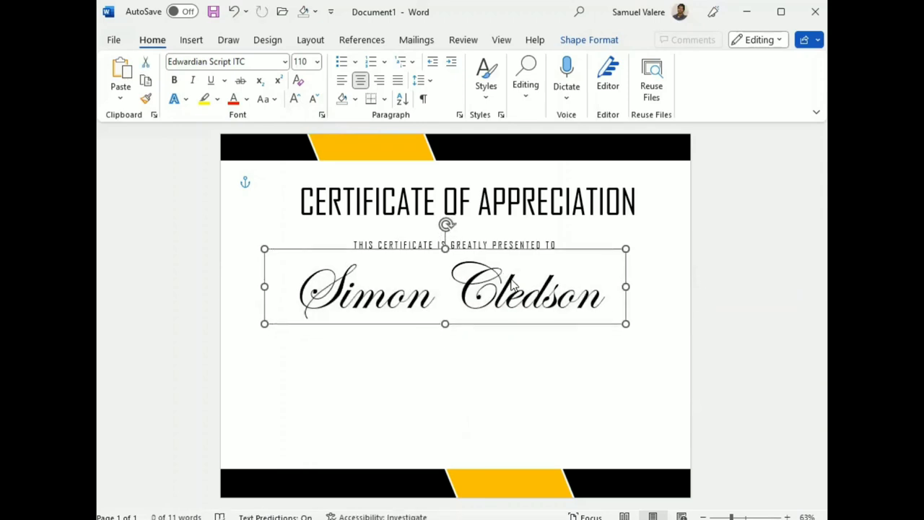
triple_click(511, 285)
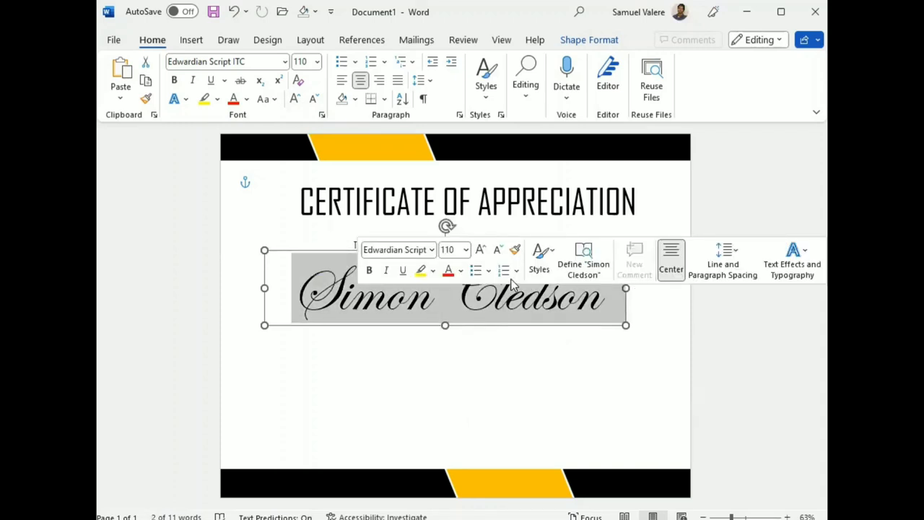
click(369, 271)
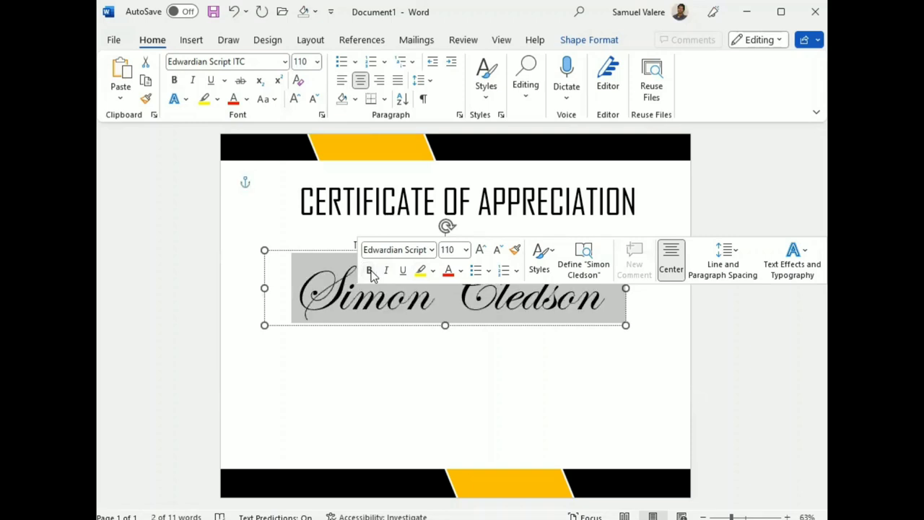
key(Escape)
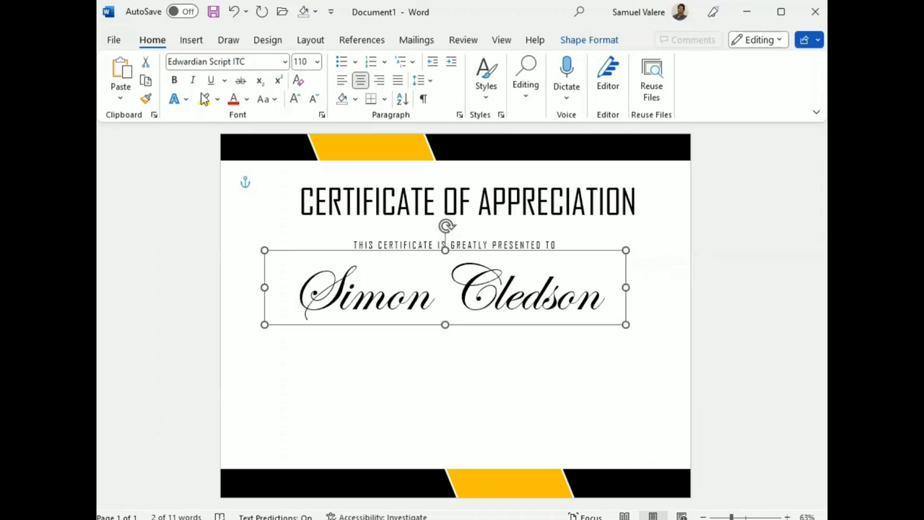
click(192, 40)
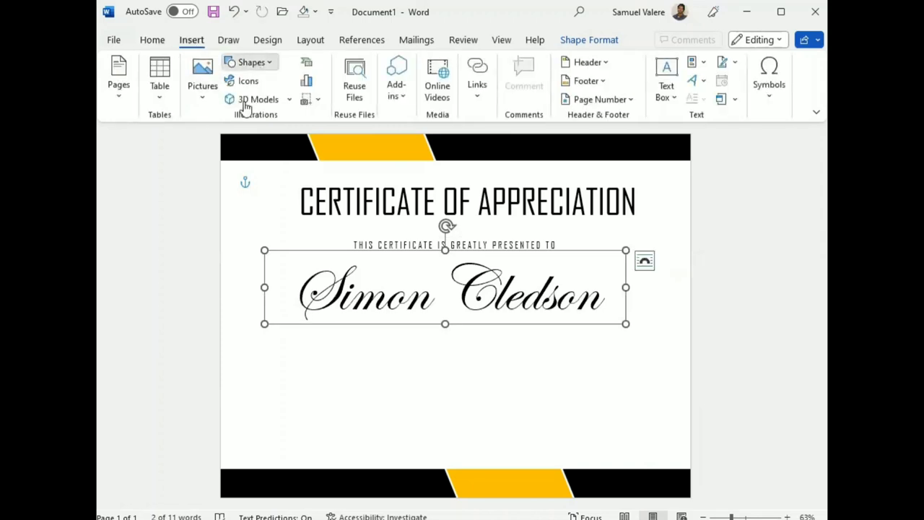
Draw a text box under the name and paste the appreciation paragraph into it
drag(297, 357, 630, 413)
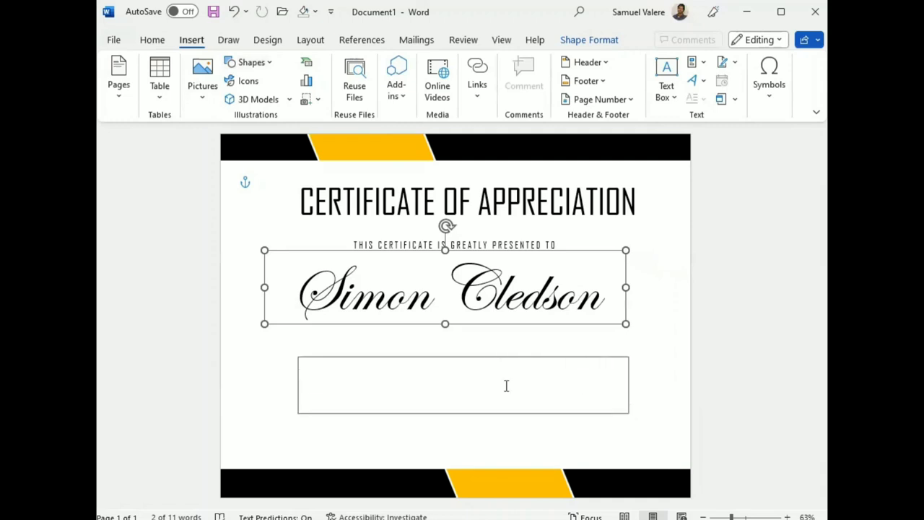
drag(481, 355, 476, 329)
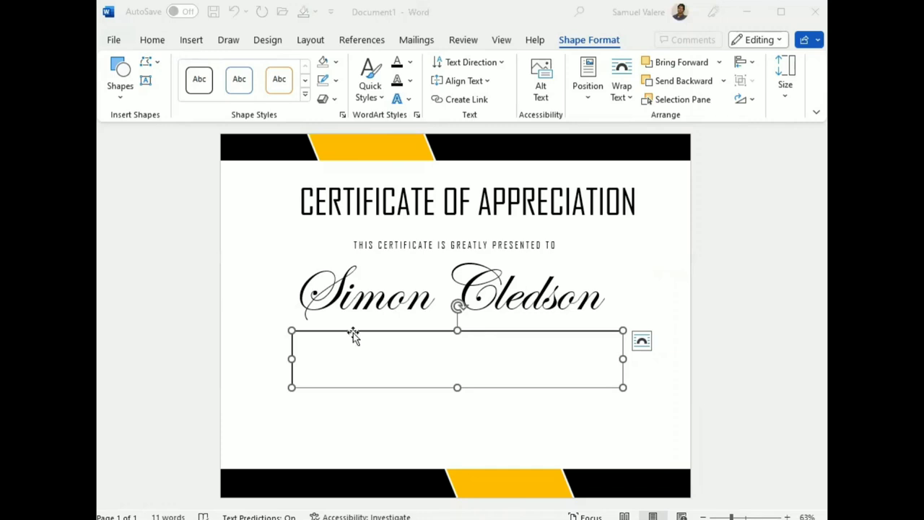
text(Only an exemplary employee inspires his boss on a daily basis. You are that employee. Thank you for setting such a great example for everyone at our company!)
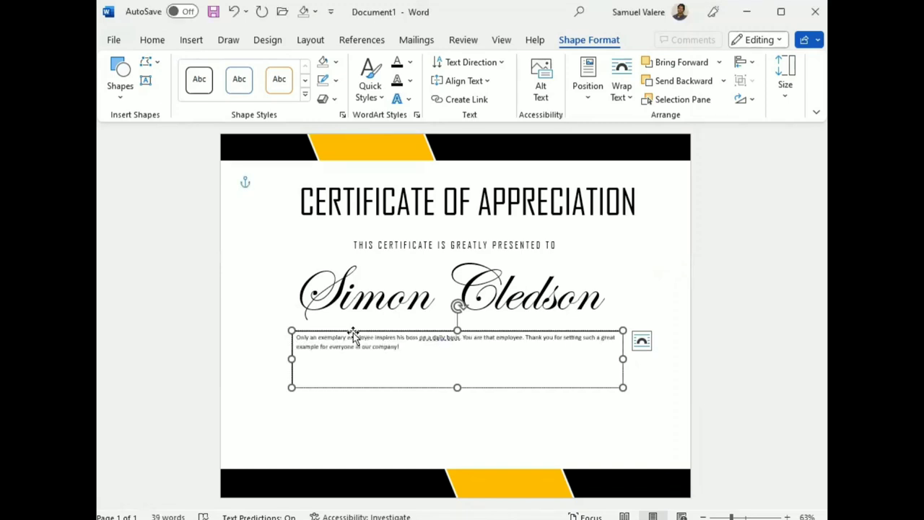
Ignore the conciseness suggestion and format the paragraph as centred 16 pt Agency FB
click(439, 337)
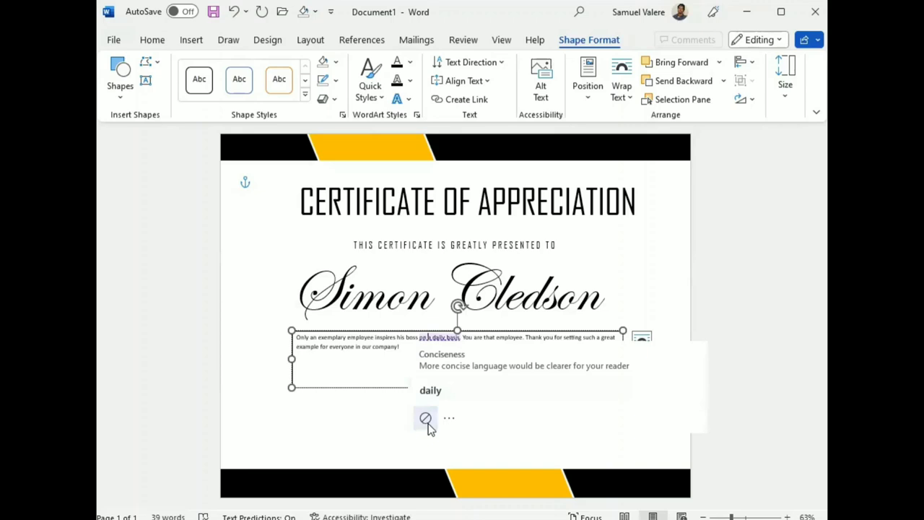
click(426, 418)
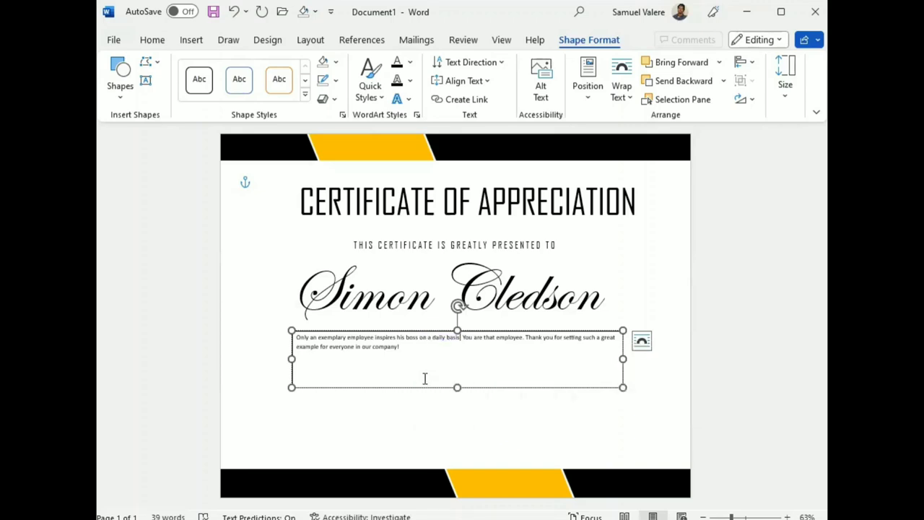
key(Escape)
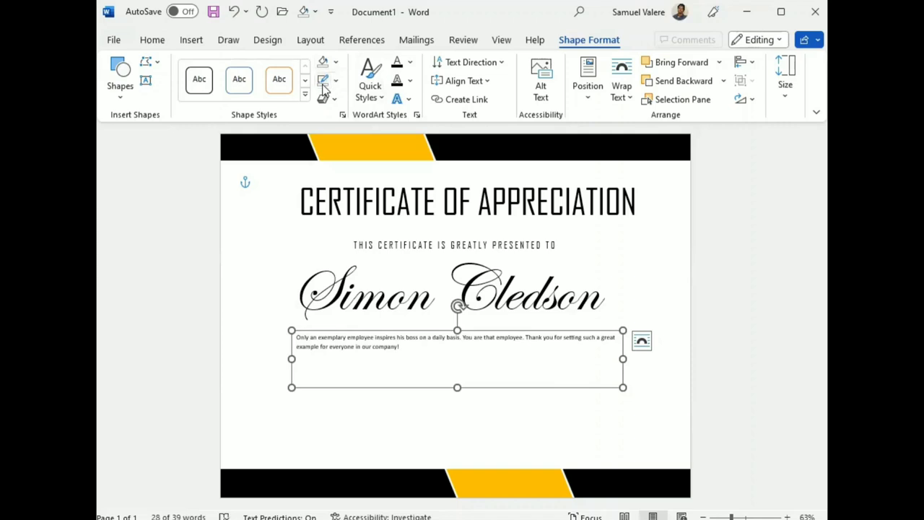
triple_click(335, 341)
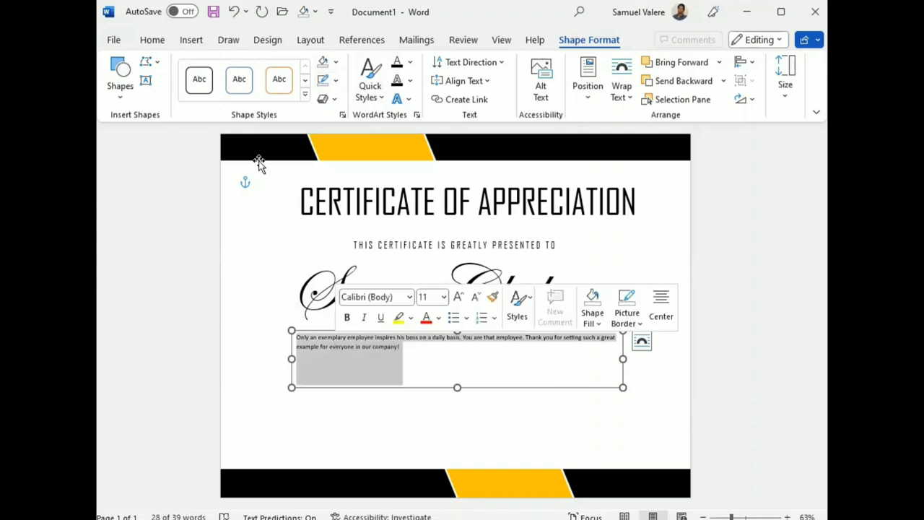
click(155, 41)
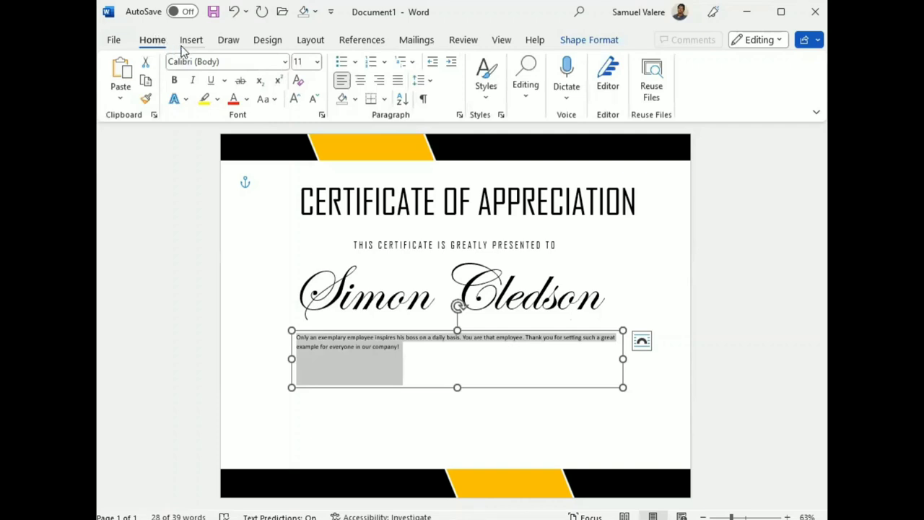
click(294, 100)
click(294, 100)
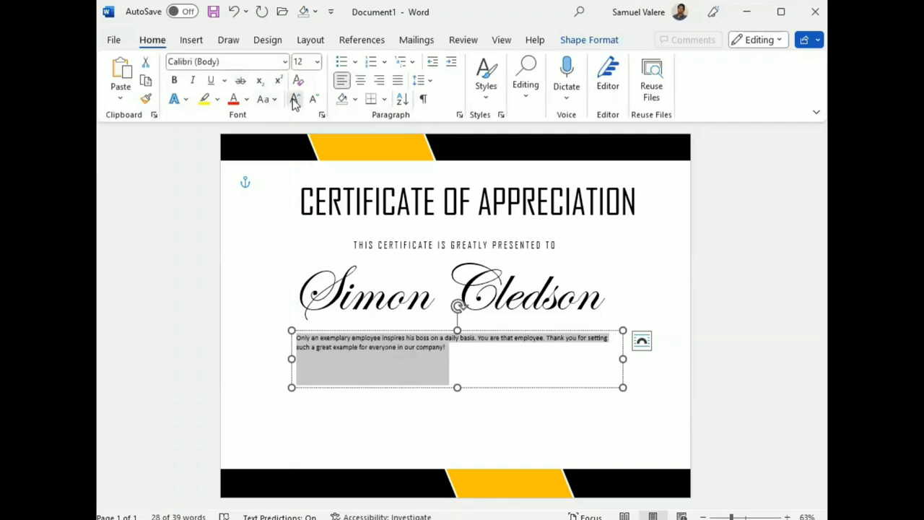
key(ctrl+e)
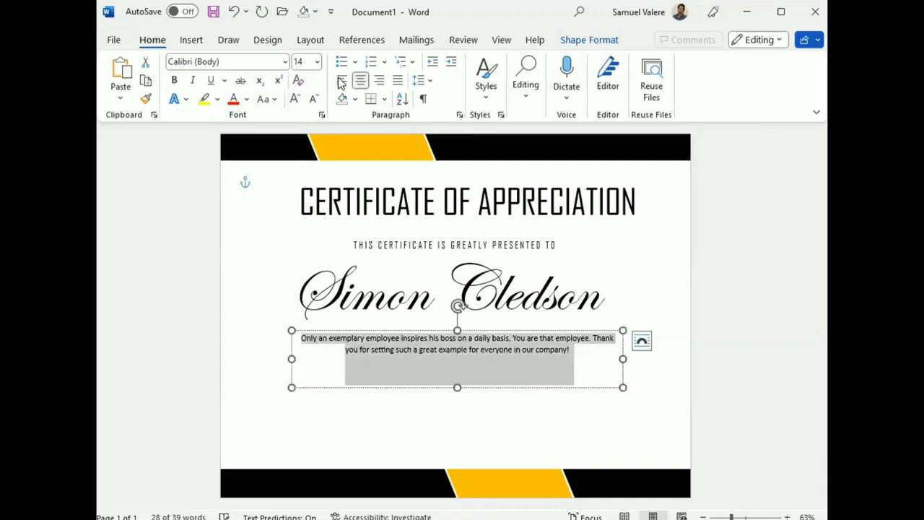
click(294, 100)
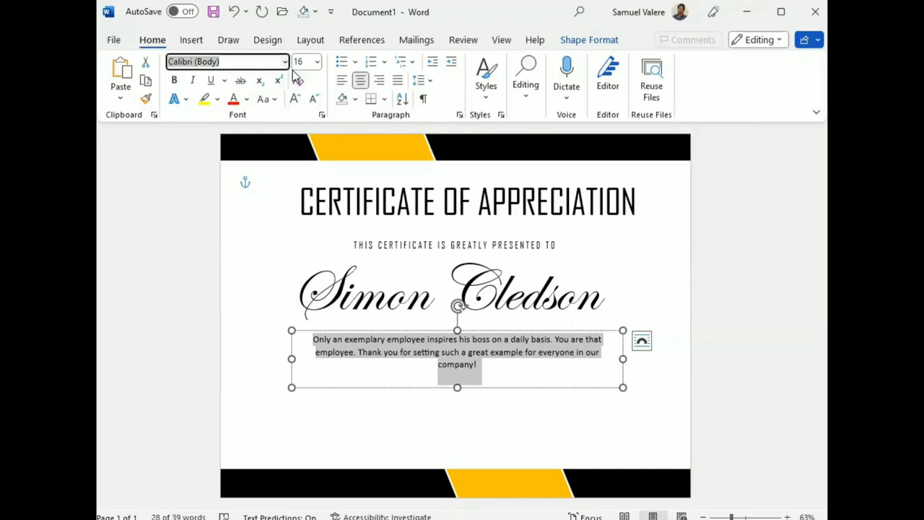
click(285, 63)
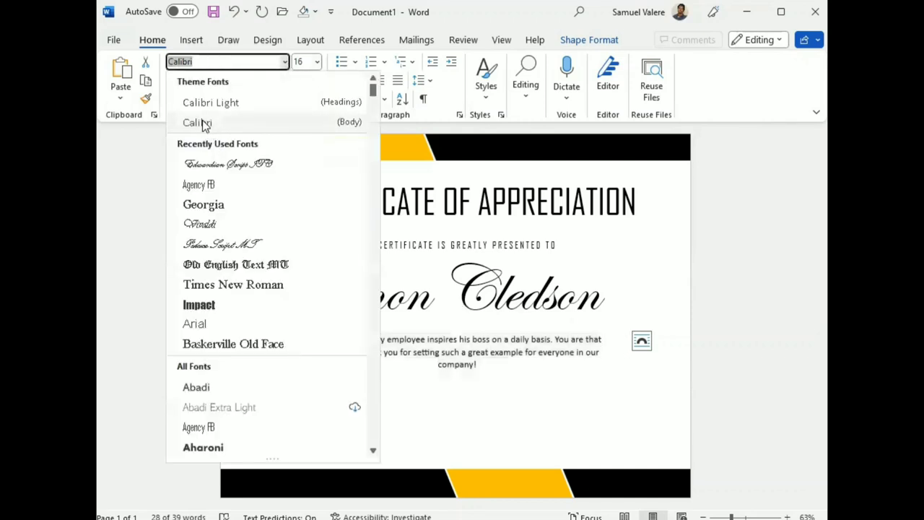
click(204, 186)
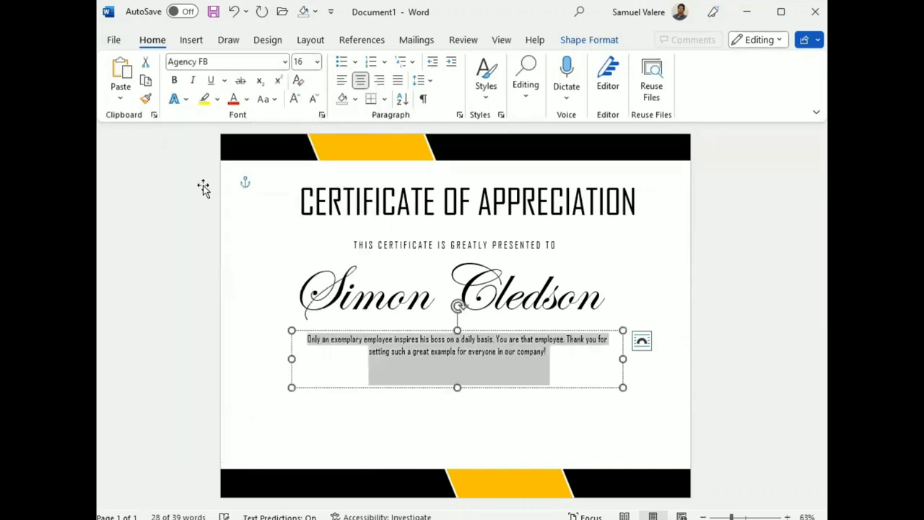
Widen the paragraph box and shorten its height to fit two lines
key(Escape)
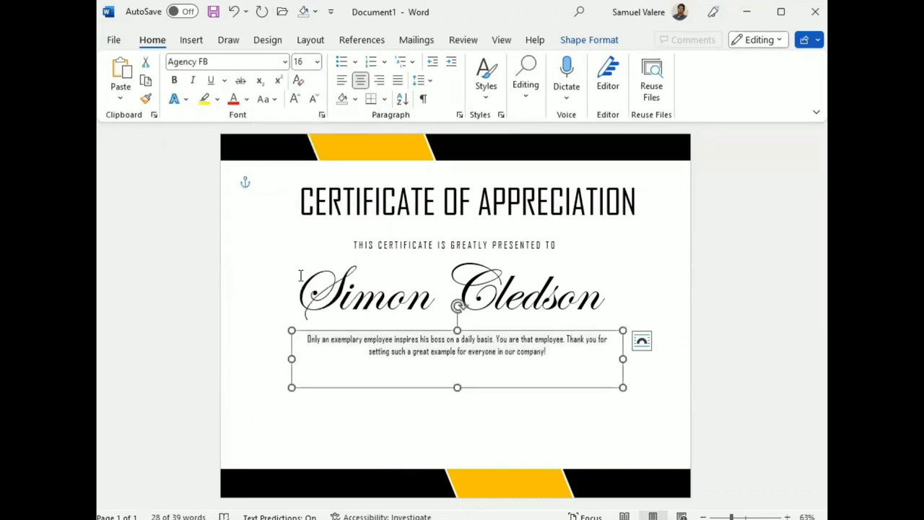
mouse_move(622, 359)
mouse_down()
mouse_move(552, 358)
mouse_move(594, 359)
mouse_up()
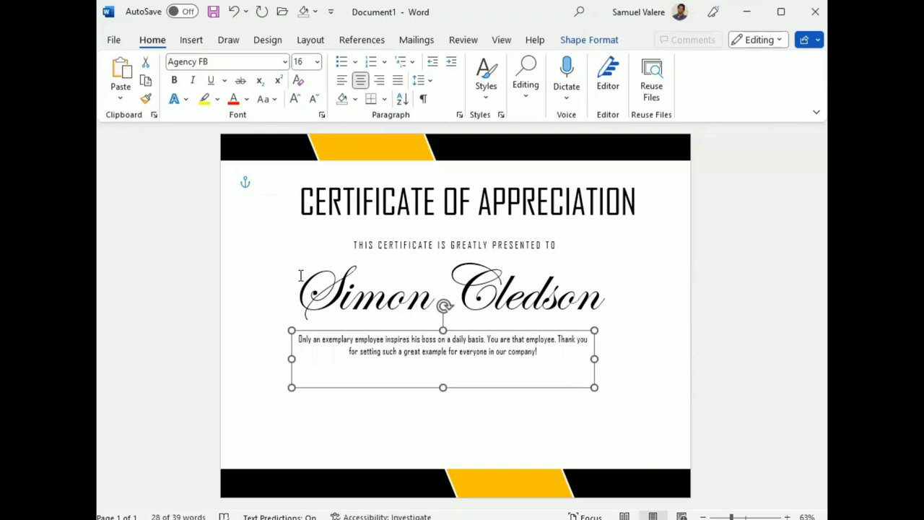
drag(594, 359, 632, 358)
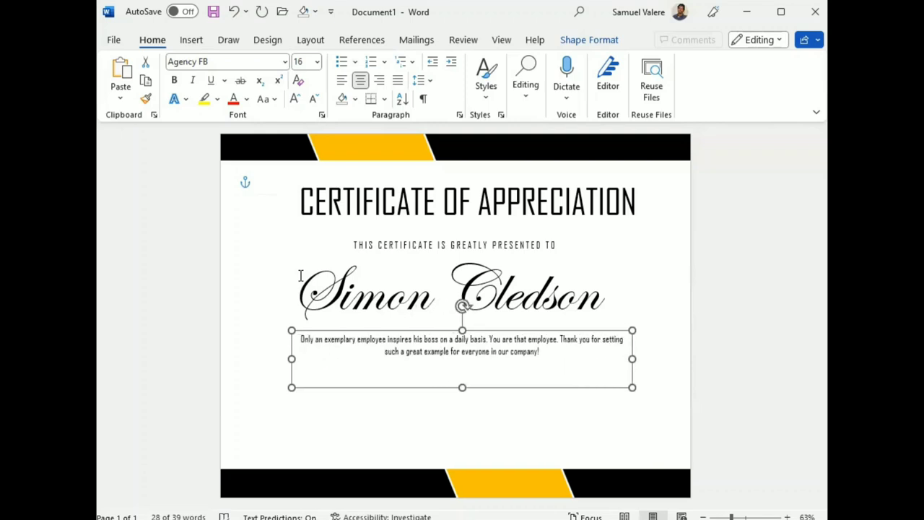
drag(462, 387, 456, 364)
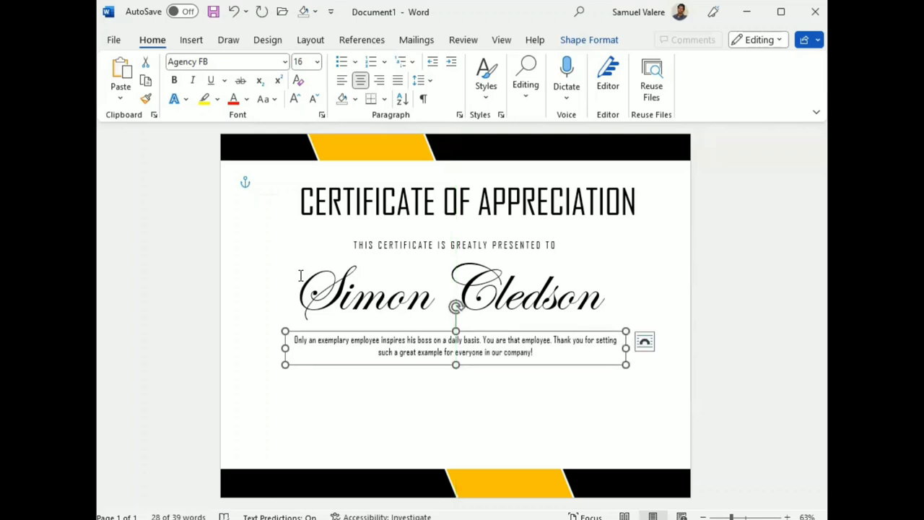
Duplicate the paragraph box below it and replace its text with 'July 18th, 2024'
drag(471, 366, 476, 394)
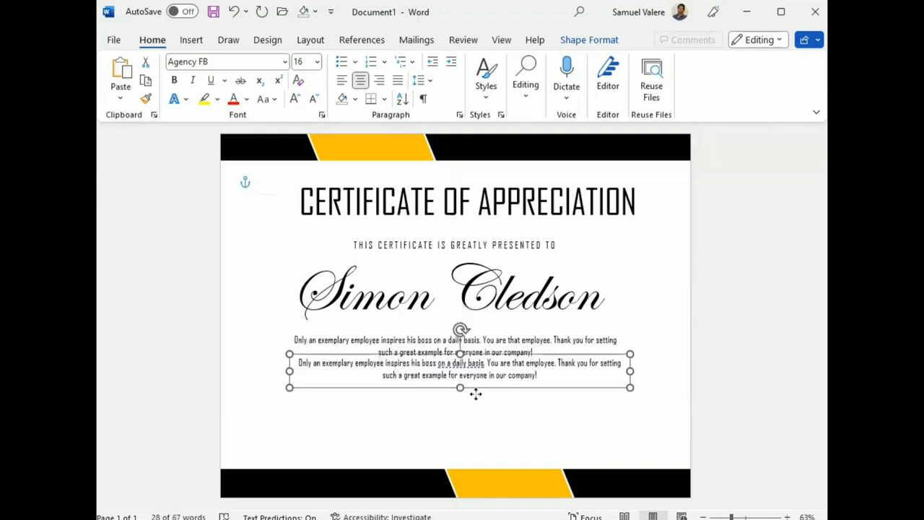
triple_click(480, 387)
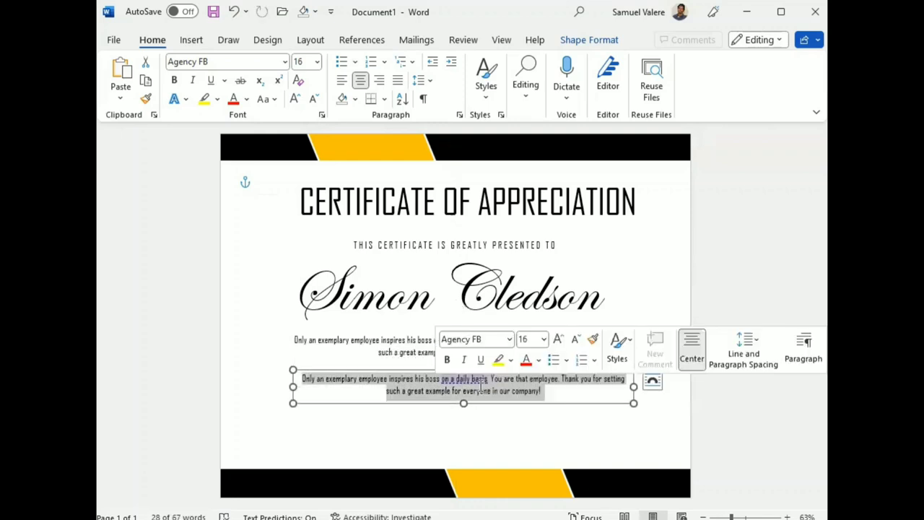
key(Delete)
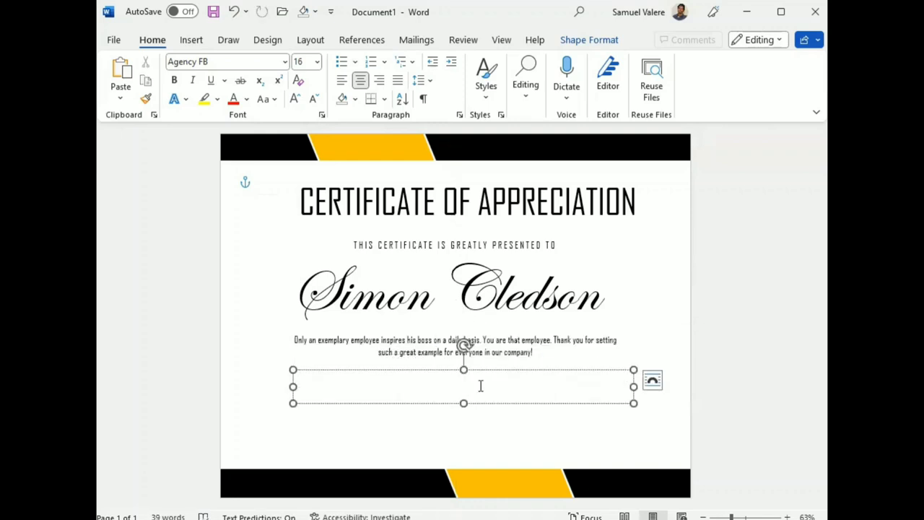
text(J)
text(u)
text(ly)
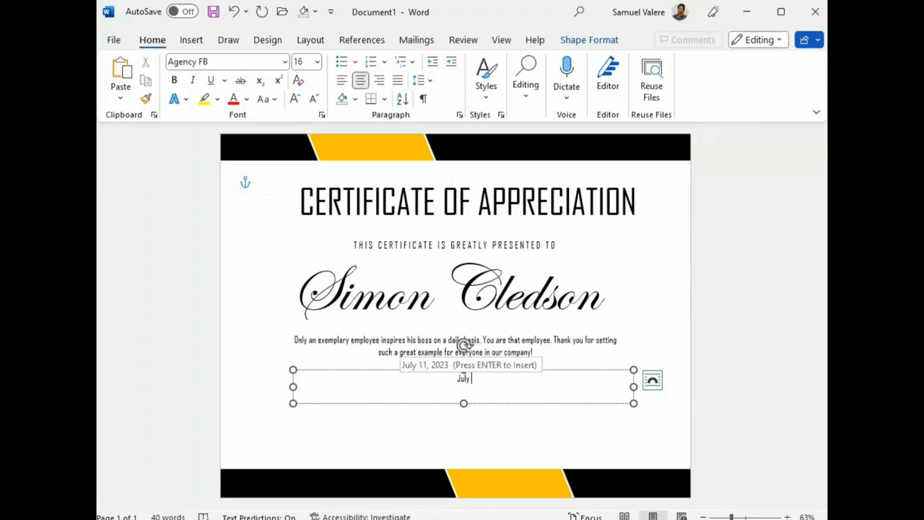
text( 18)
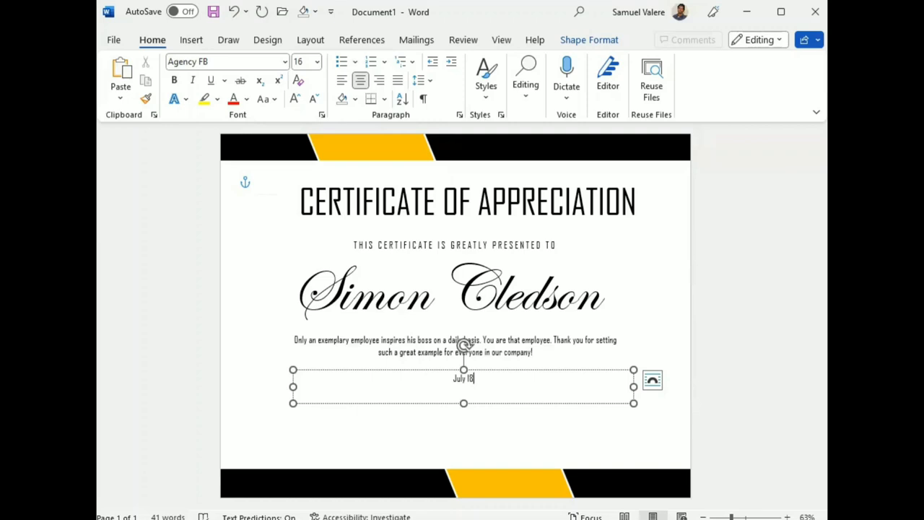
text(th,)
key(BackSpace)
key(BackSpace)
text(, )
text(20)
text(24)
Shrink the date box to fit the date and centre it under the paragraph
mouse_move(633, 386)
mouse_down()
mouse_move(353, 386)
mouse_move(348, 377)
mouse_up()
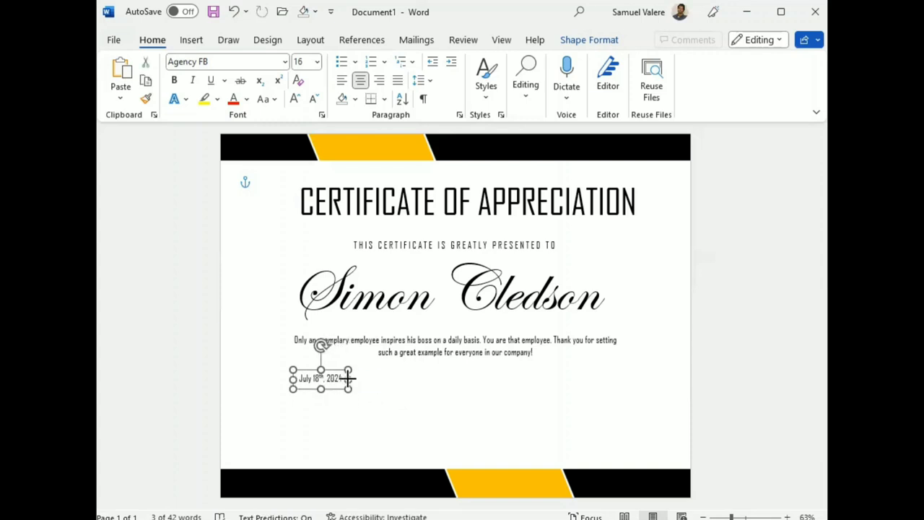
drag(348, 376, 460, 383)
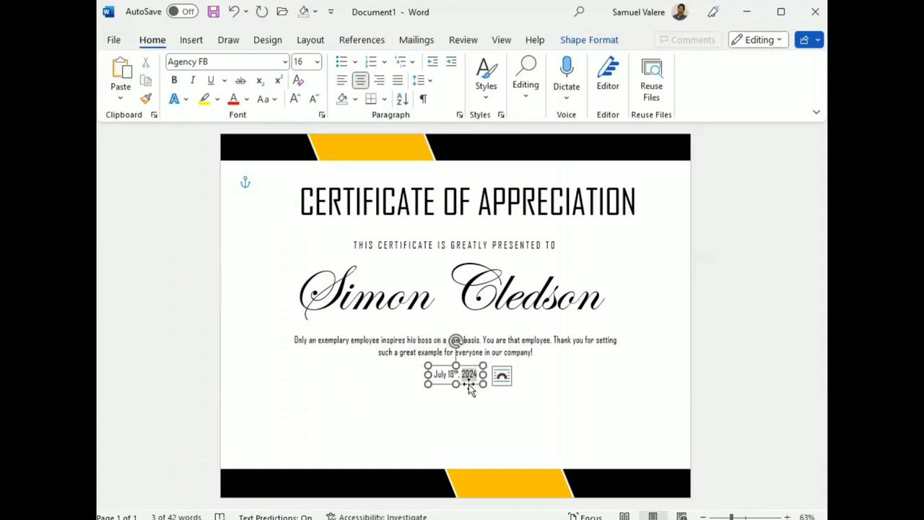
triple_click(470, 388)
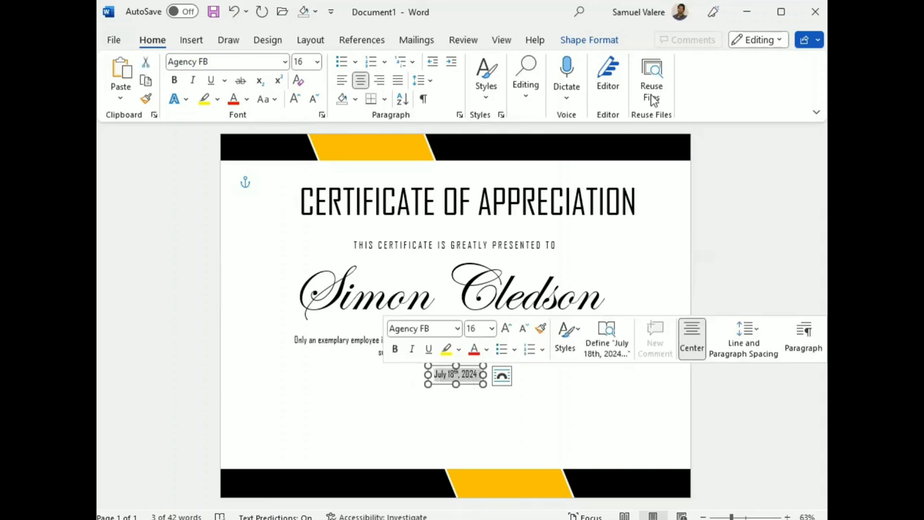
Give the date box an orange outline with a 2¼ pt weight
click(585, 39)
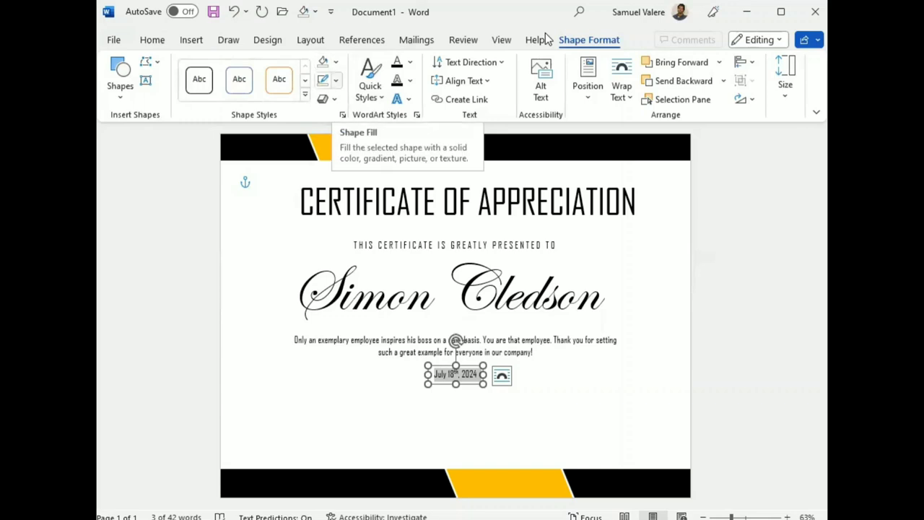
click(336, 80)
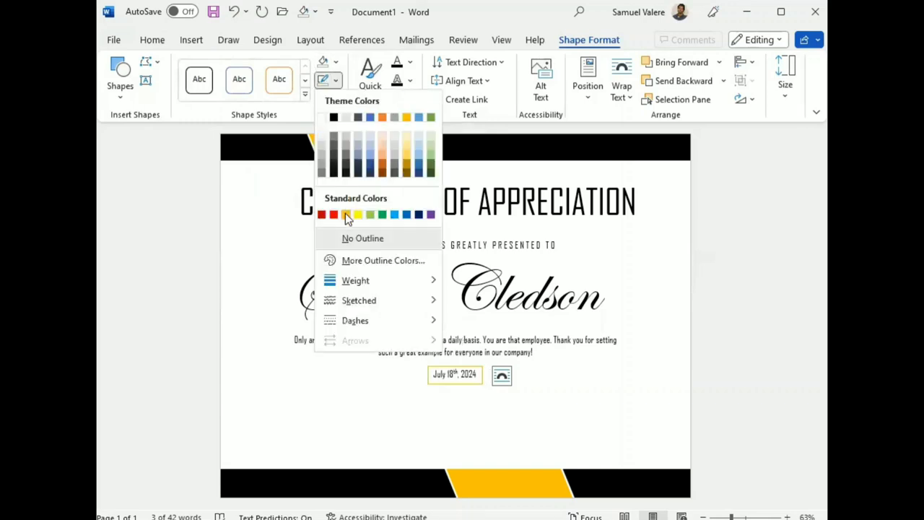
click(336, 80)
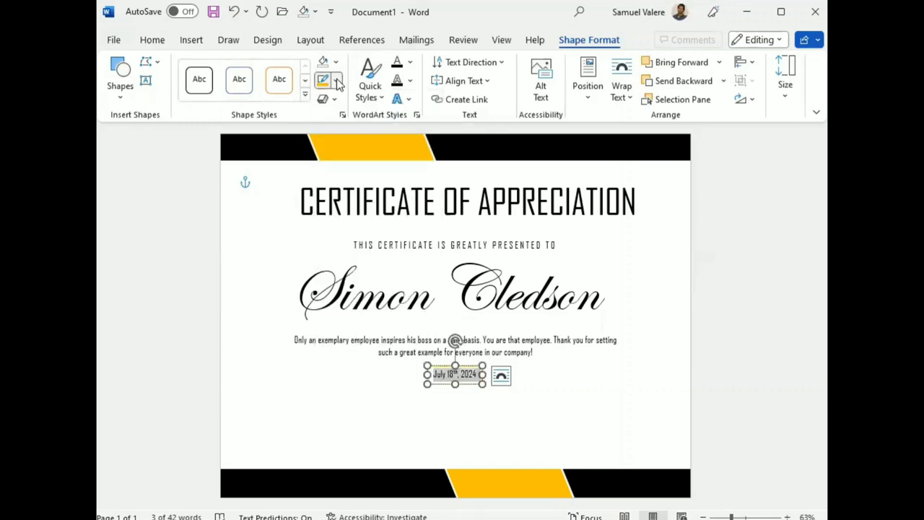
click(335, 80)
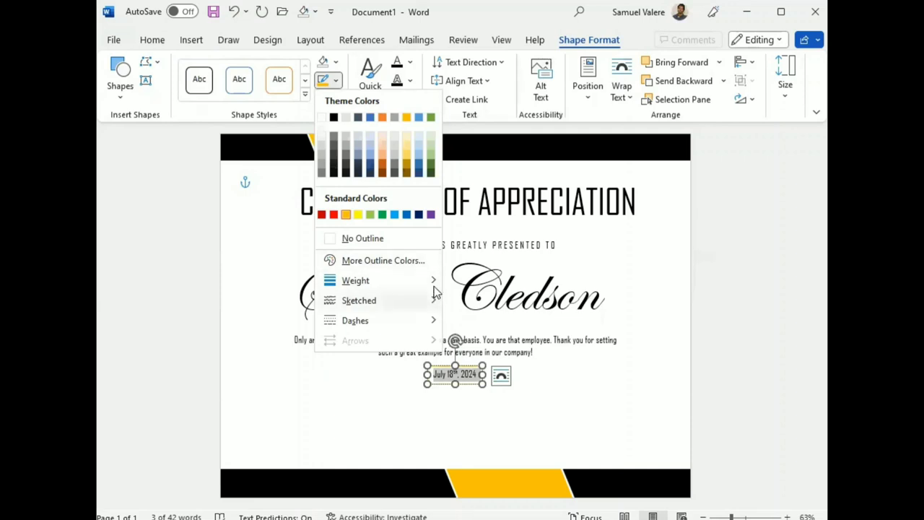
mouse_move(355, 280)
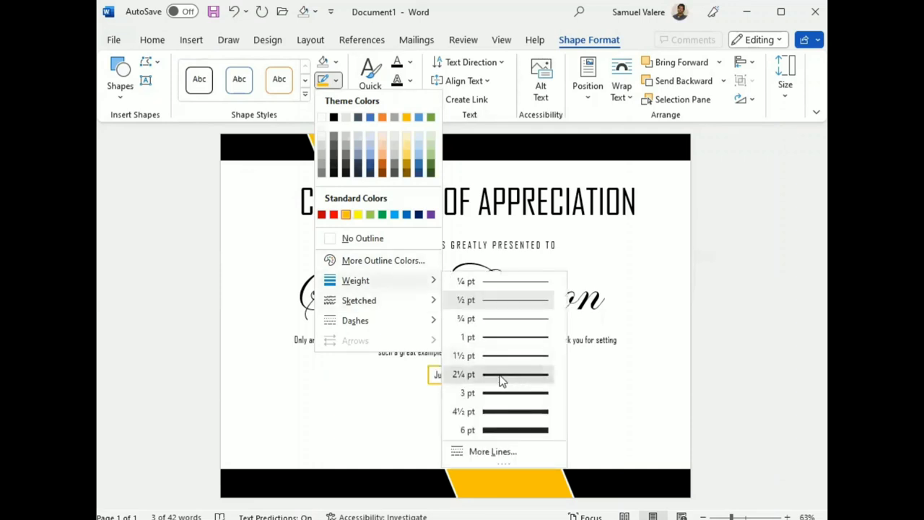
click(500, 375)
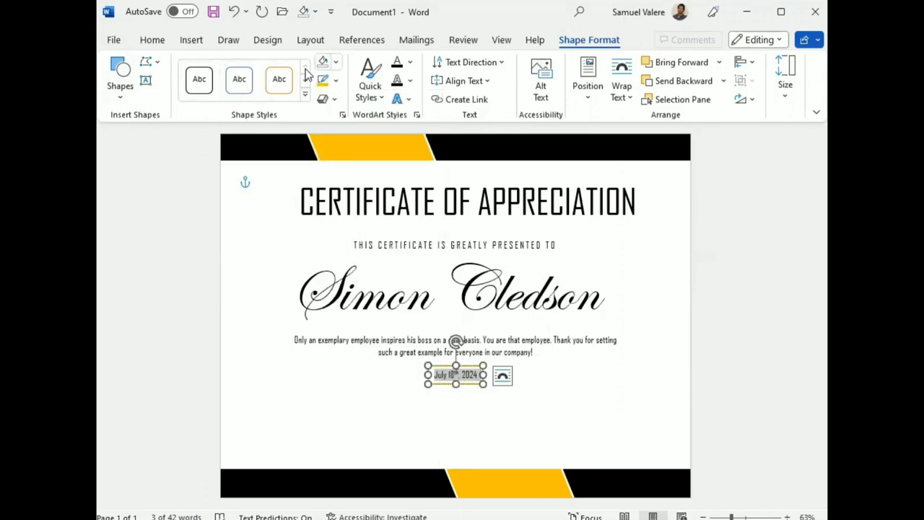
Make the date text bold and widen the box to show the full date
click(153, 41)
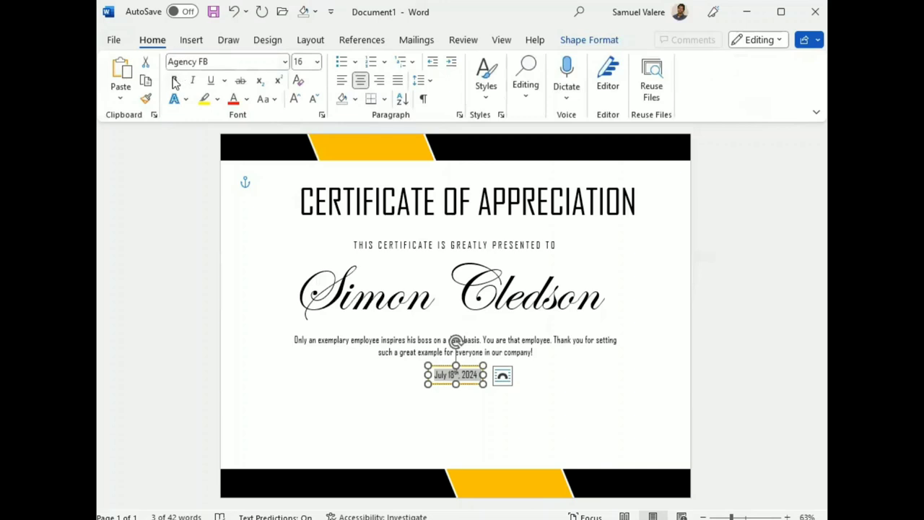
click(173, 80)
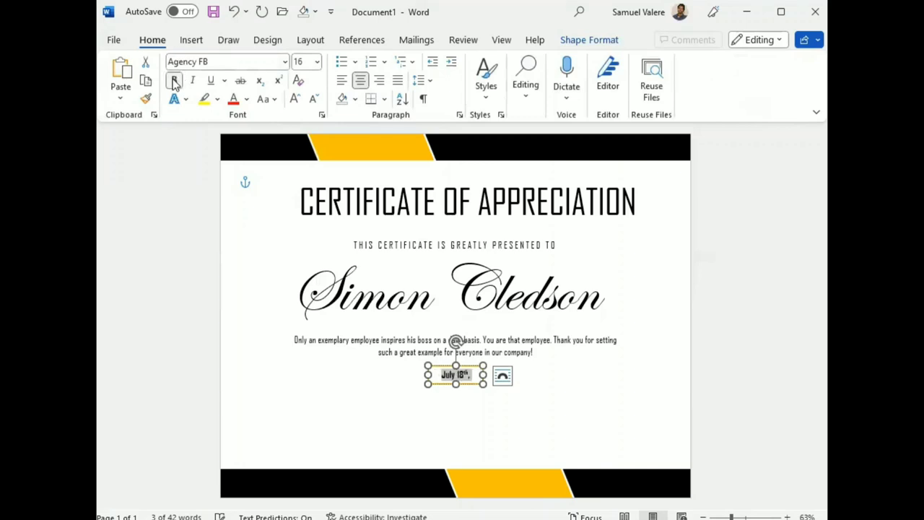
click(487, 375)
drag(487, 375, 496, 375)
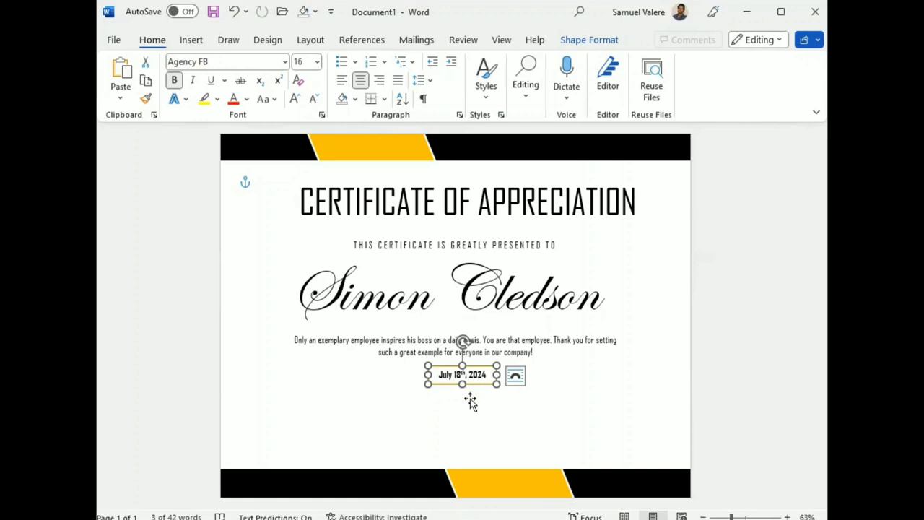
click(471, 392)
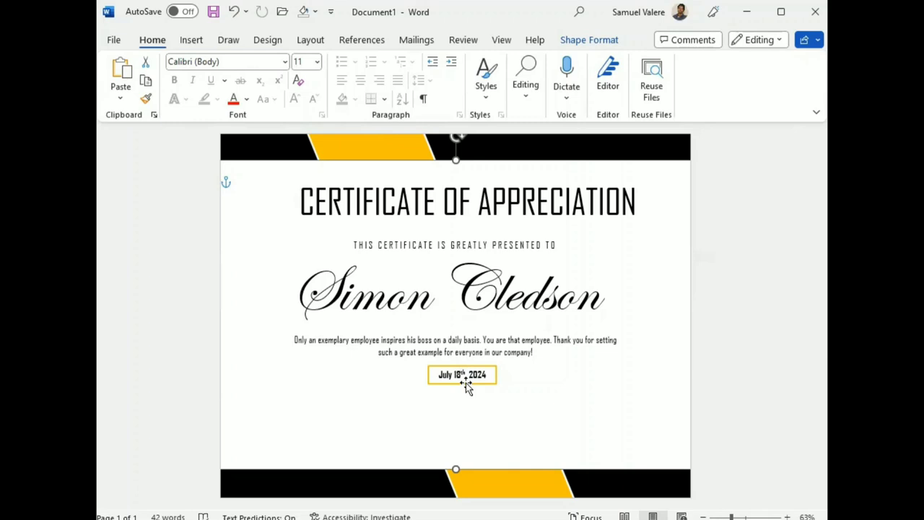
Draw a small text box near the bottom centre and type SIGNATURE in it
click(465, 383)
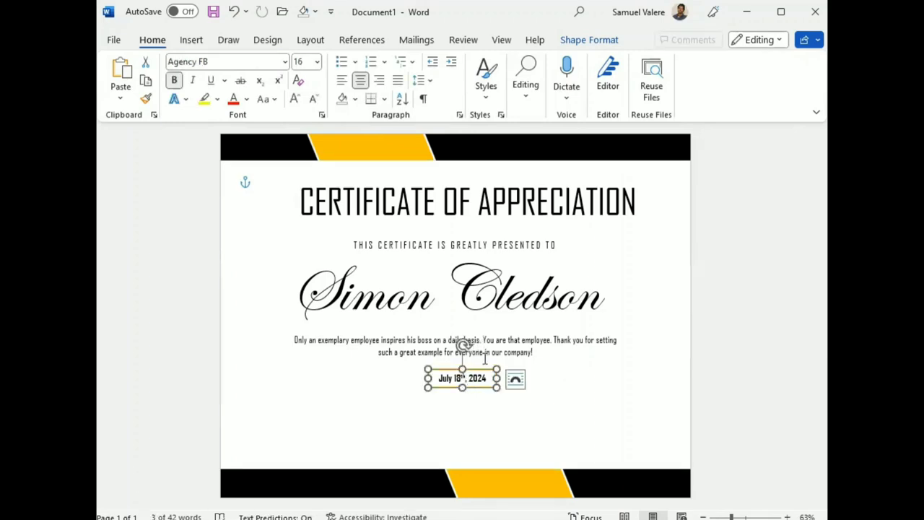
click(491, 365)
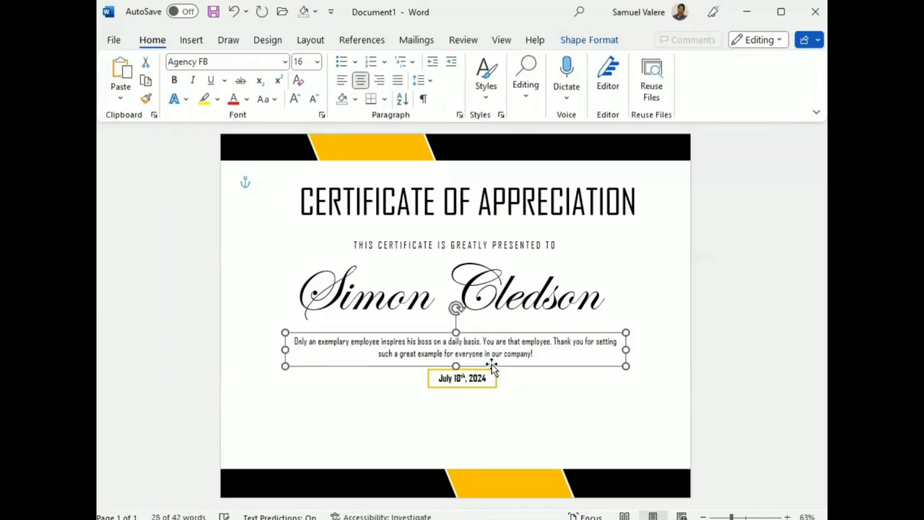
click(191, 41)
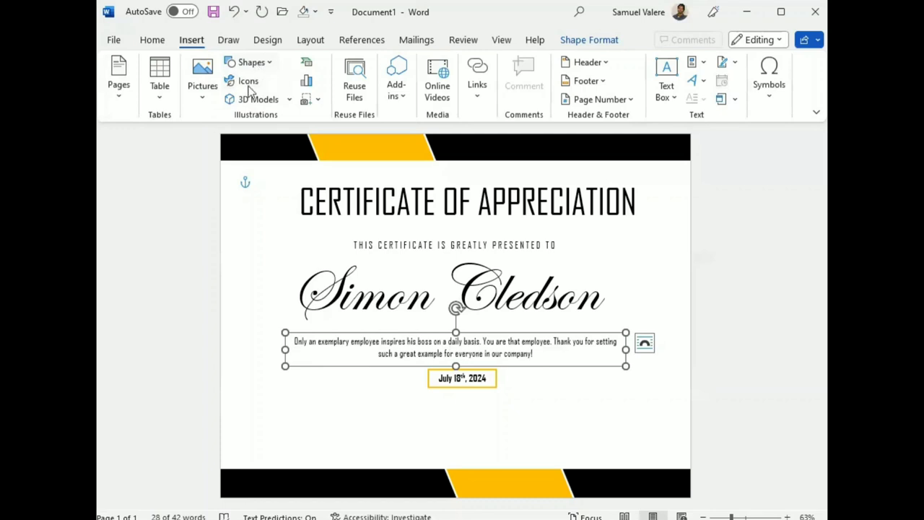
mouse_move(406, 443)
mouse_down()
mouse_move(529, 466)
mouse_move(508, 463)
mouse_up()
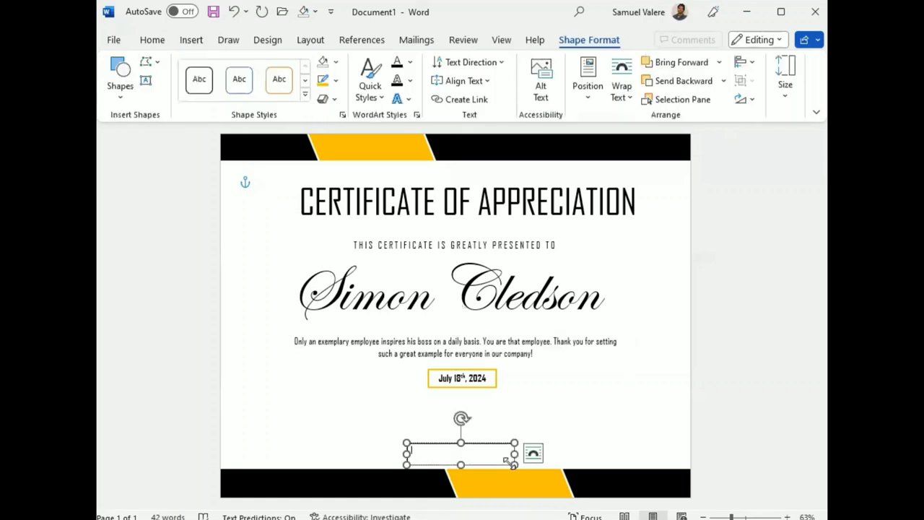
text(Si)
text(GN)
text(ATURE)
double_click(413, 450)
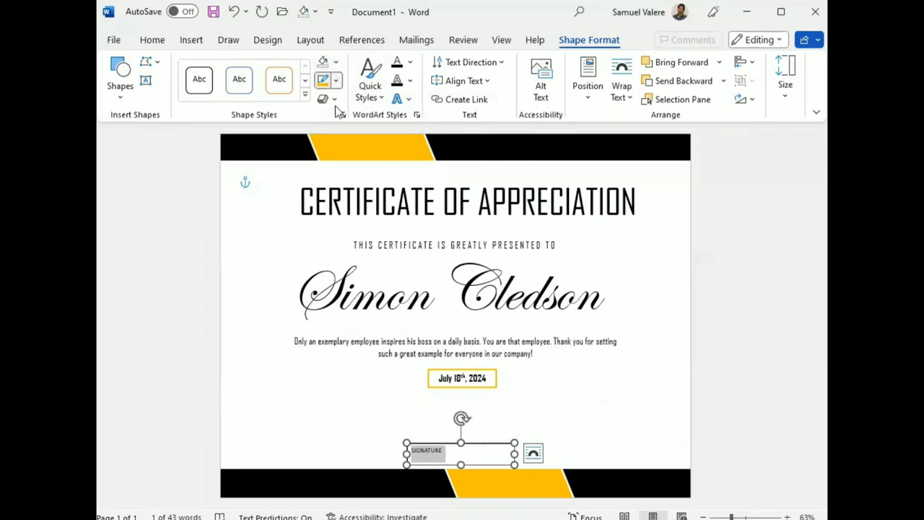
Remove the SIGNATURE box outline and set its text to Agency FB, size 12, centred
click(336, 80)
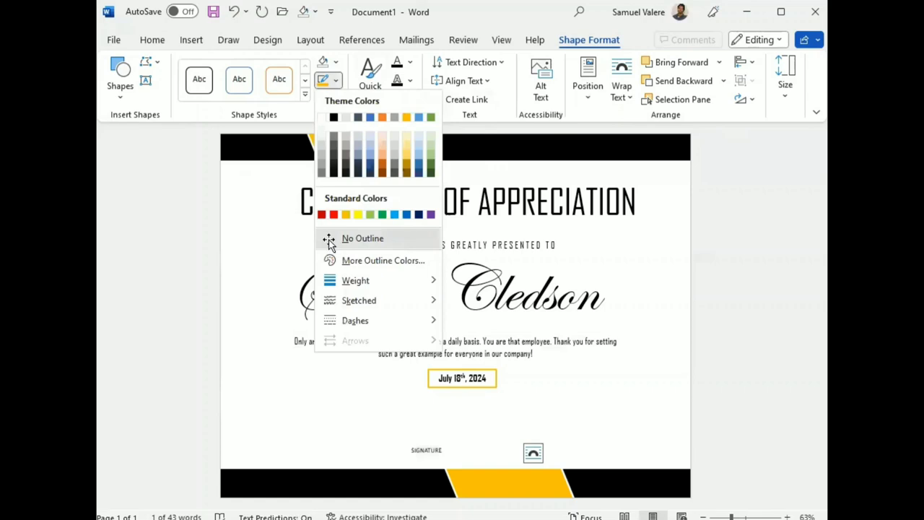
click(328, 239)
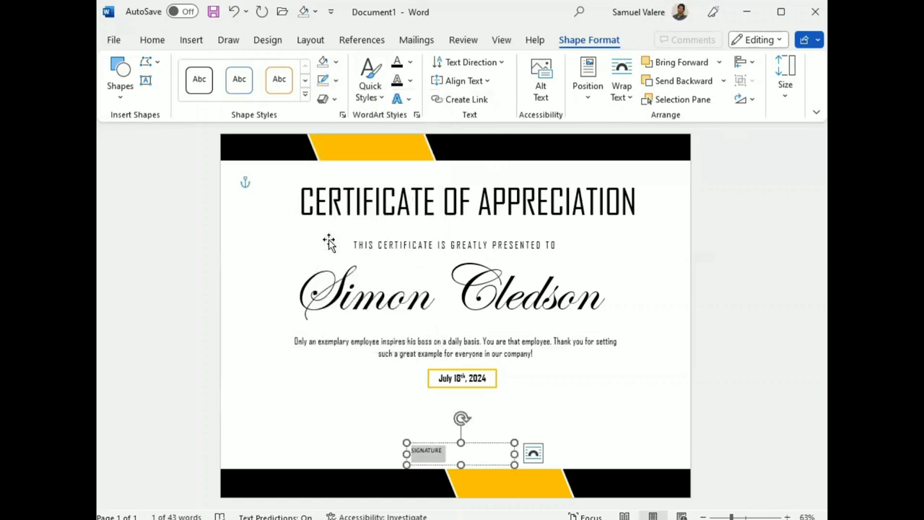
click(152, 40)
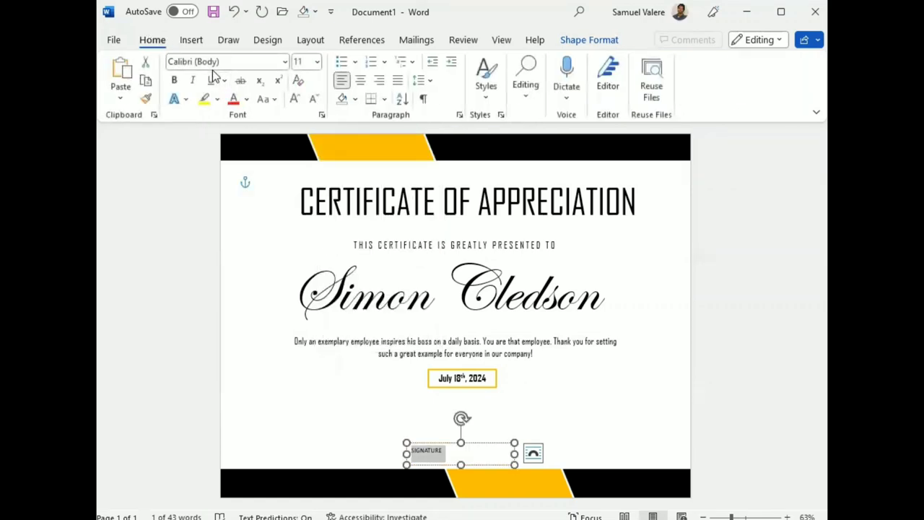
click(285, 62)
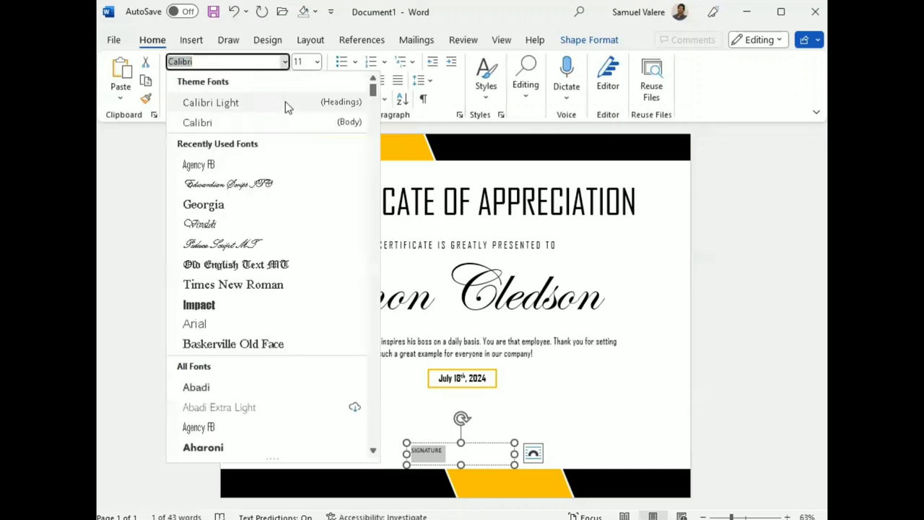
click(215, 165)
key(ctrl+shift+period)
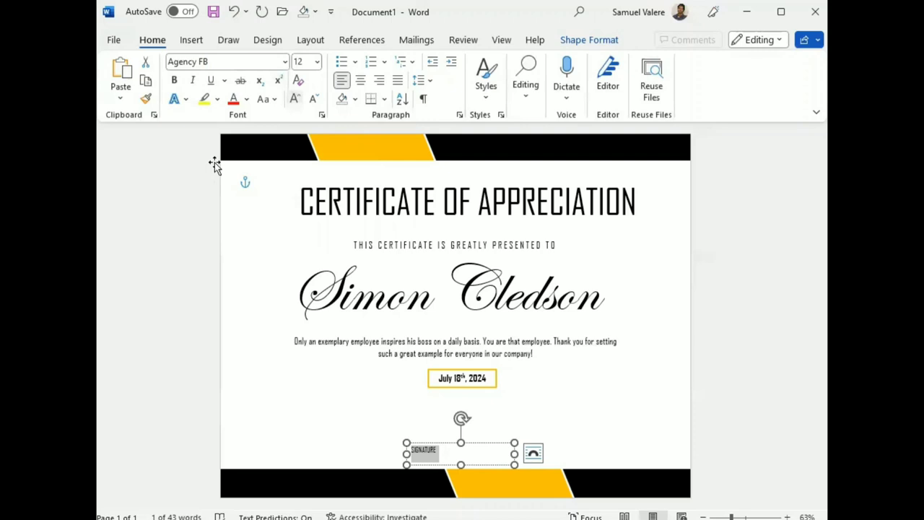
key(ctrl+e)
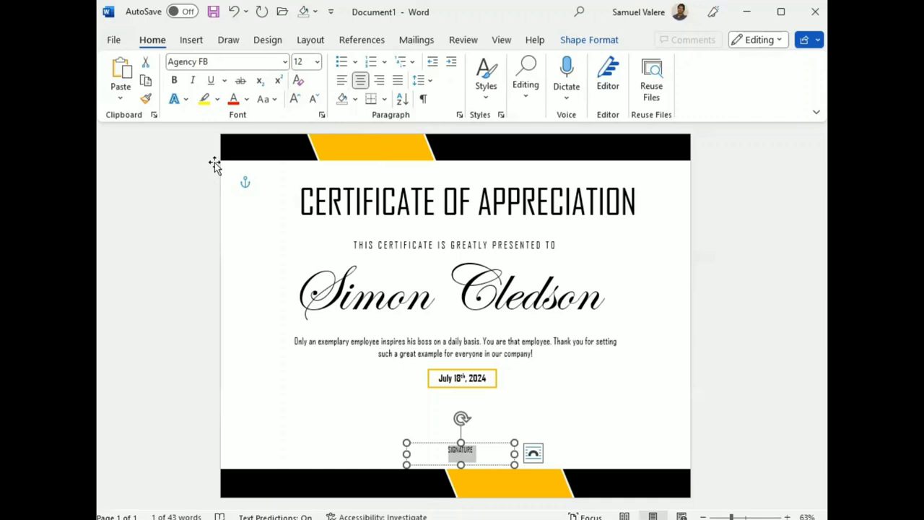
Narrow the SIGNATURE box and nudge it to the page centre below the date
key(Escape)
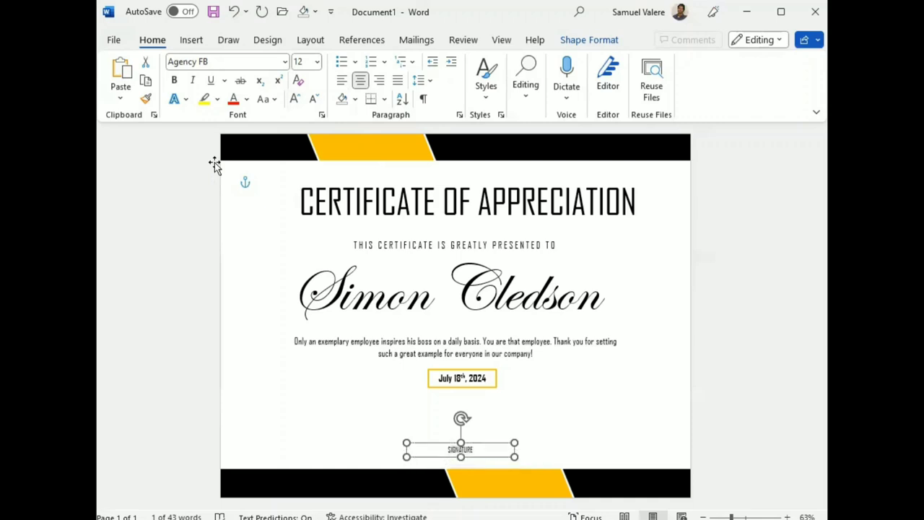
key(shift+Left)
key(shift+Left)
key(shift+Left)
key(shift+Left)
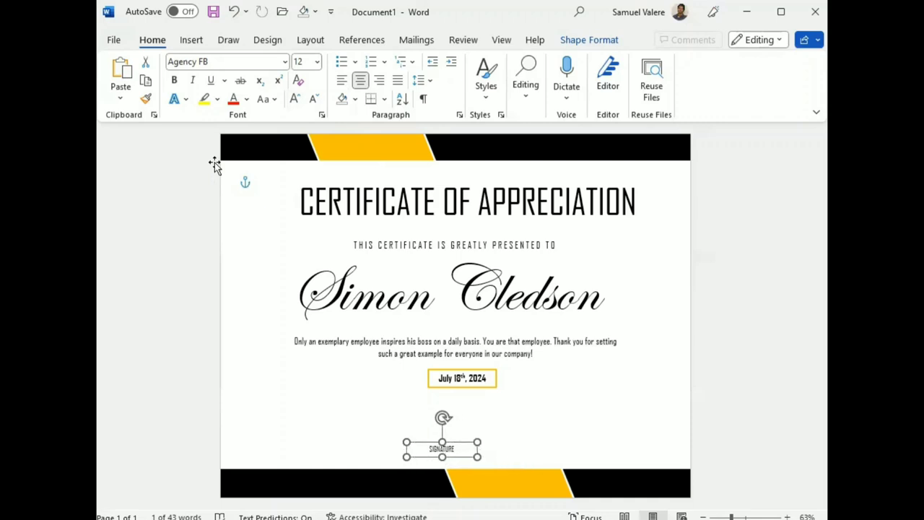
key(shift+Left)
key(shift+Left)
key(shift+Left)
key(shift+Left)
key(shift+Left)
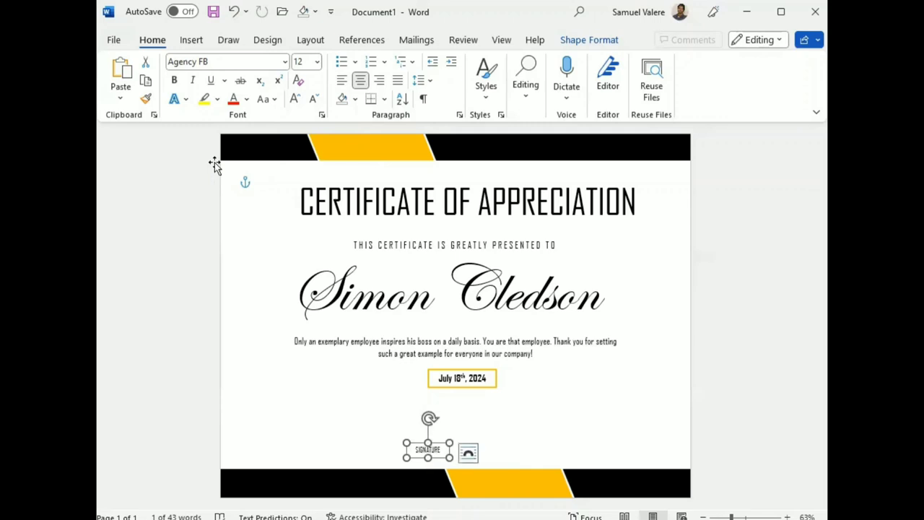
key(Right)
key(Right)
key(Right)
key(Right)
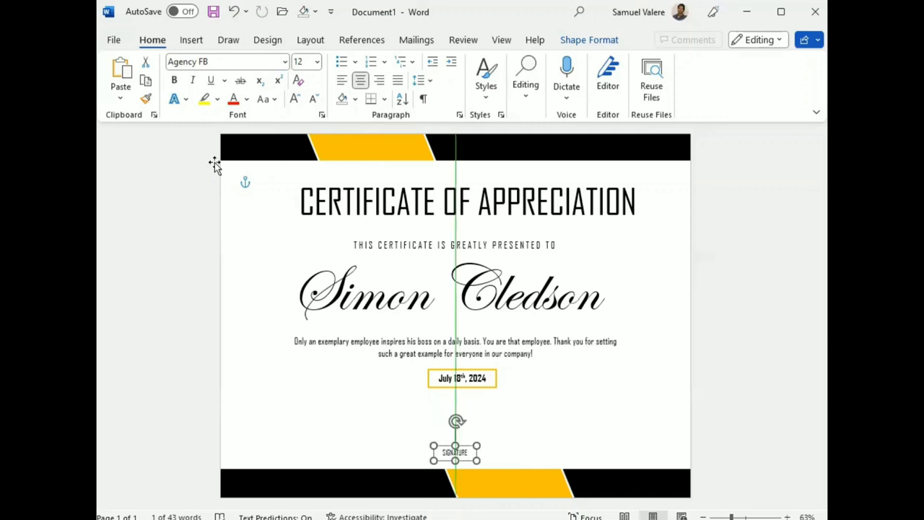
key(Down)
key(Down)
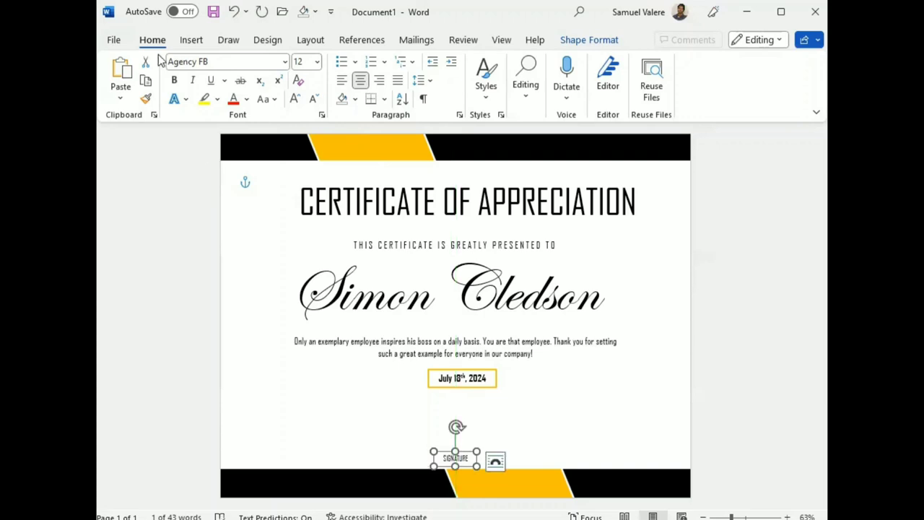
Draw a level straight line just above the SIGNATURE label
click(192, 40)
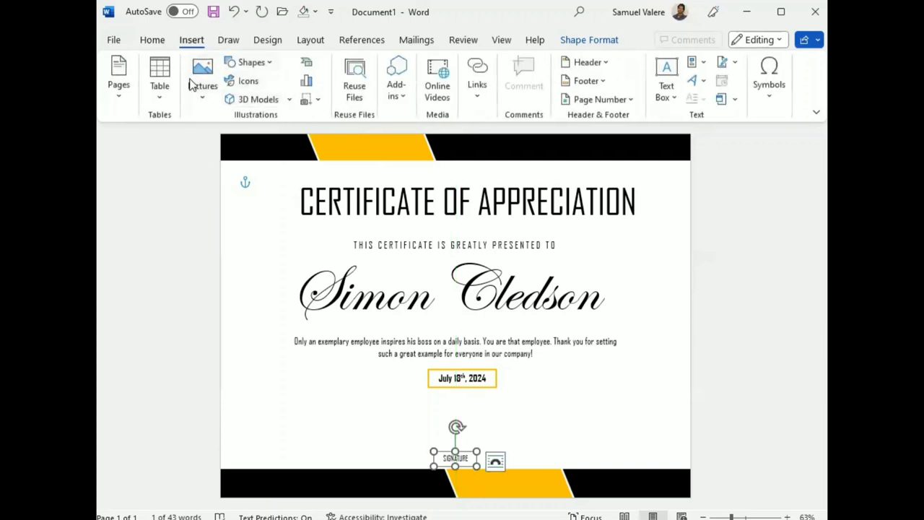
click(250, 62)
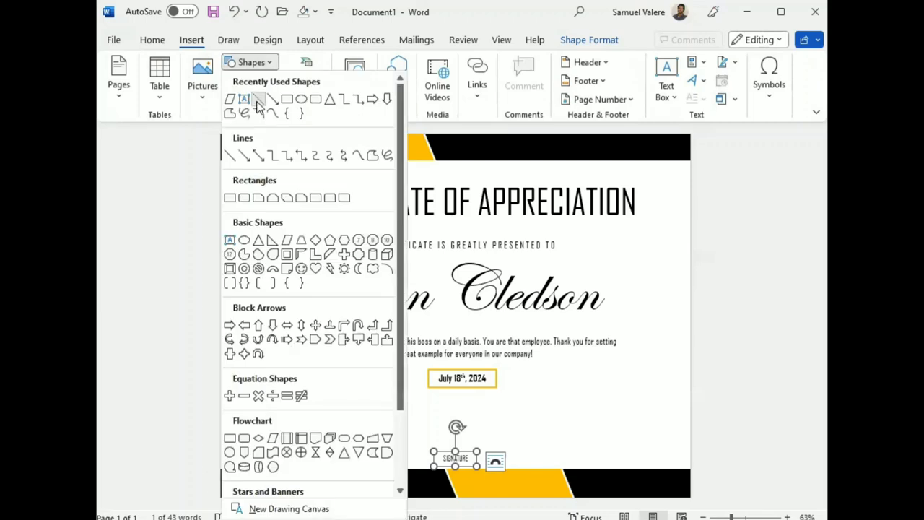
click(258, 99)
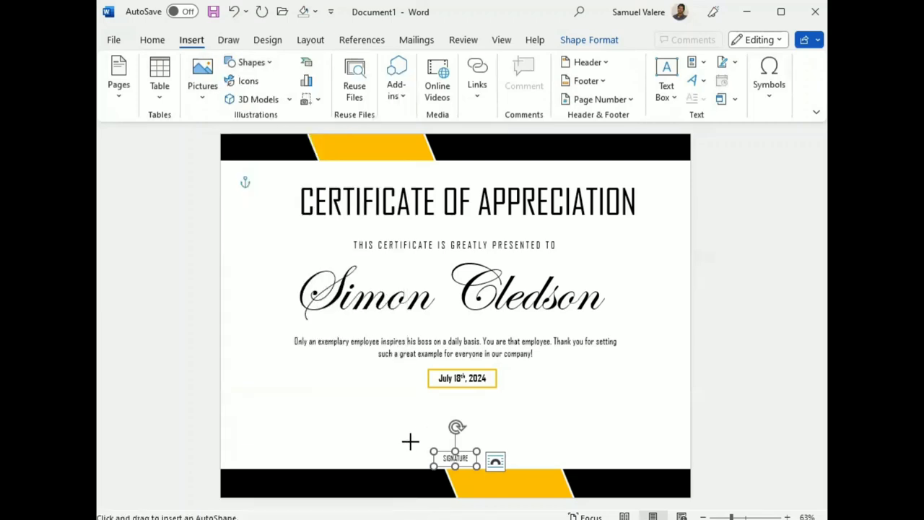
mouse_move(415, 443)
mouse_down()
mouse_move(527, 446)
mouse_move(431, 467)
mouse_up()
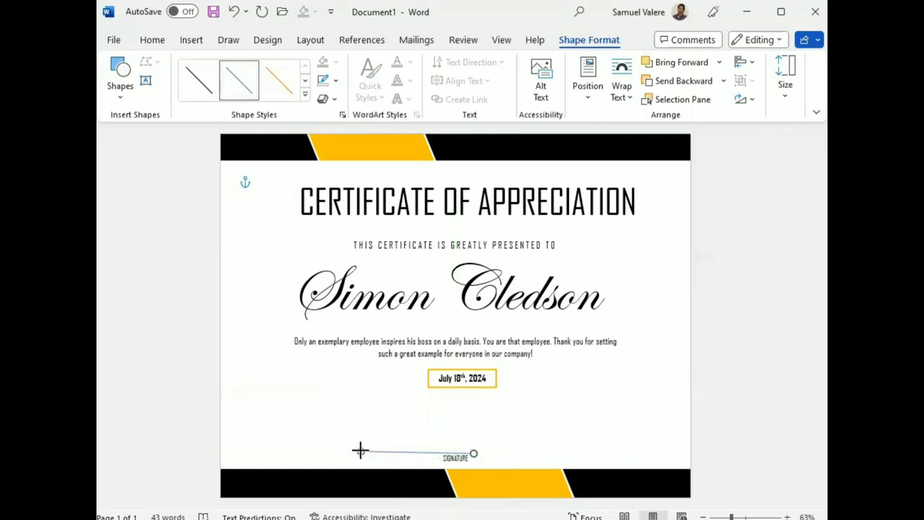
drag(360, 450, 360, 452)
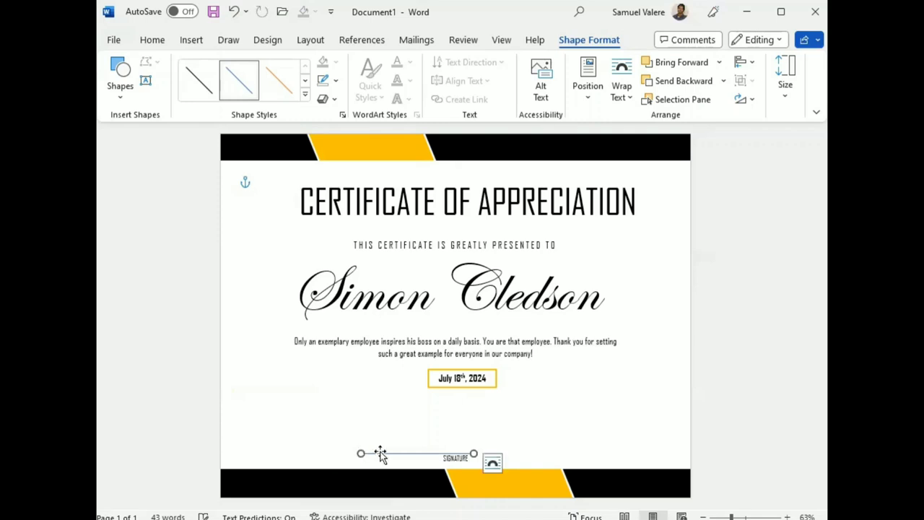
Centre the signature line horizontally over the SIGNATURE label
key(Right)
key(Right)
key(Right)
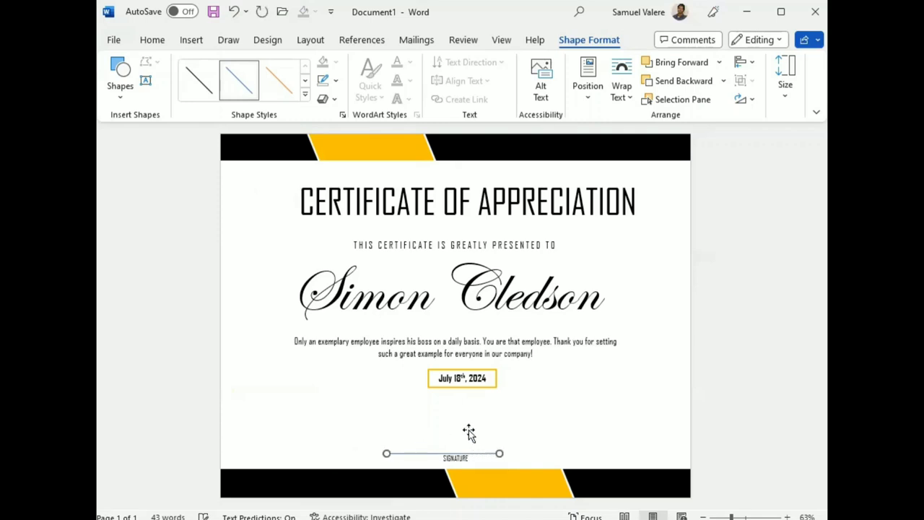
key(Right)
key(Right)
key(Right)
key(Left)
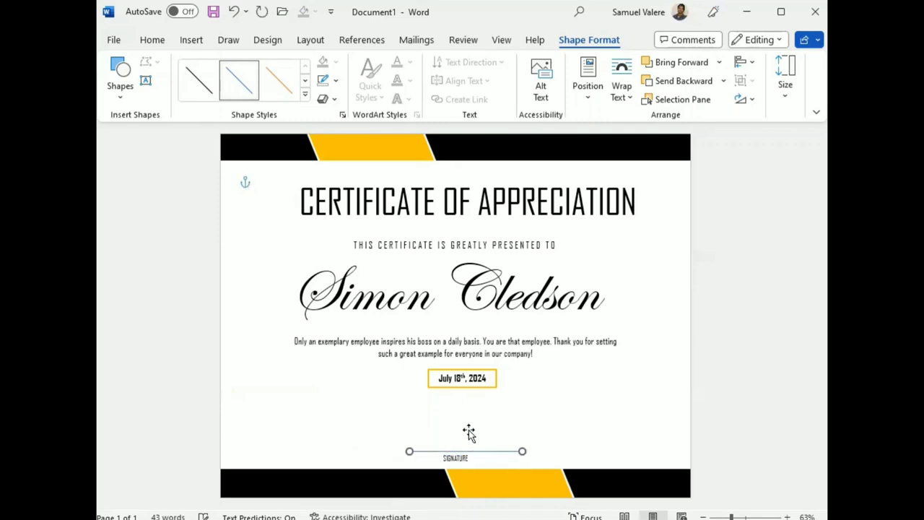
key(Left)
key(Left)
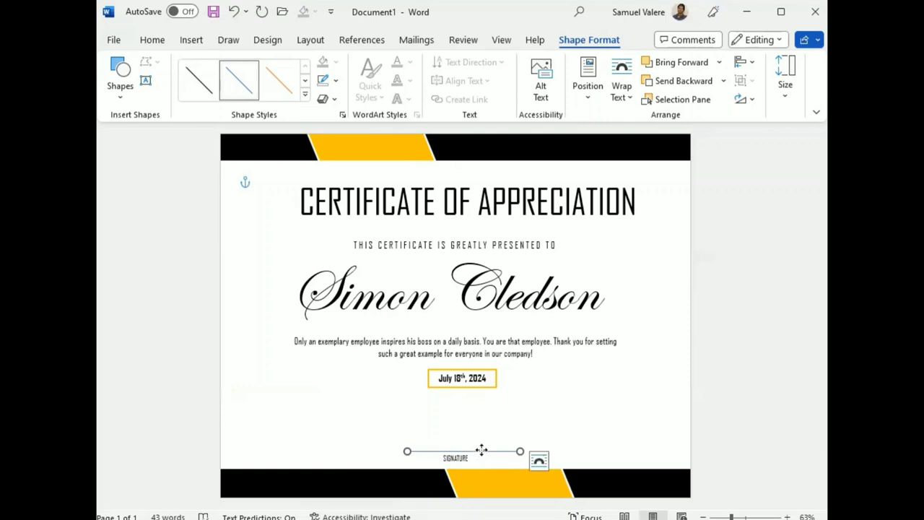
drag(480, 453, 462, 450)
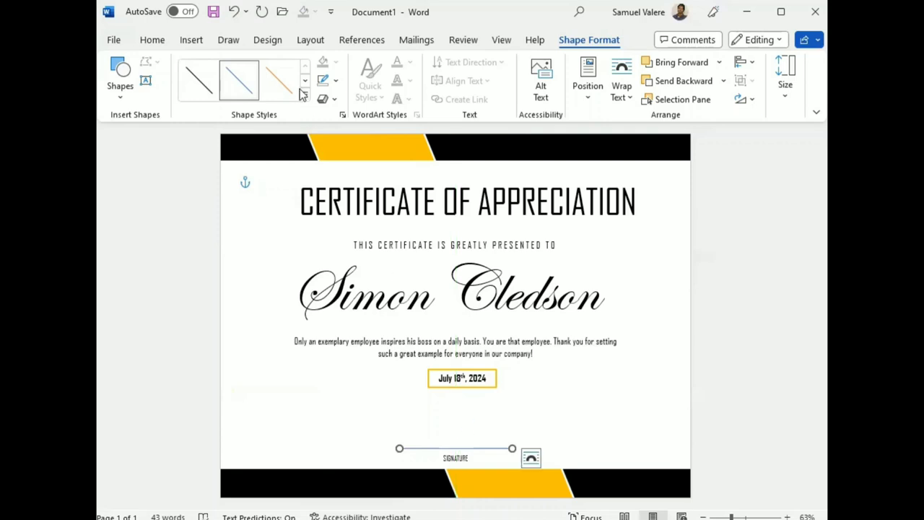
Give the signature line a dark outline colour
click(336, 81)
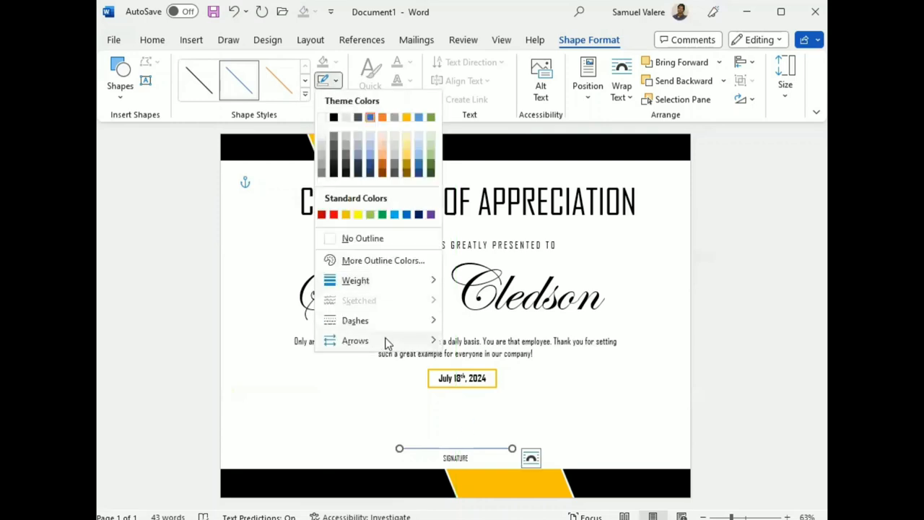
click(334, 117)
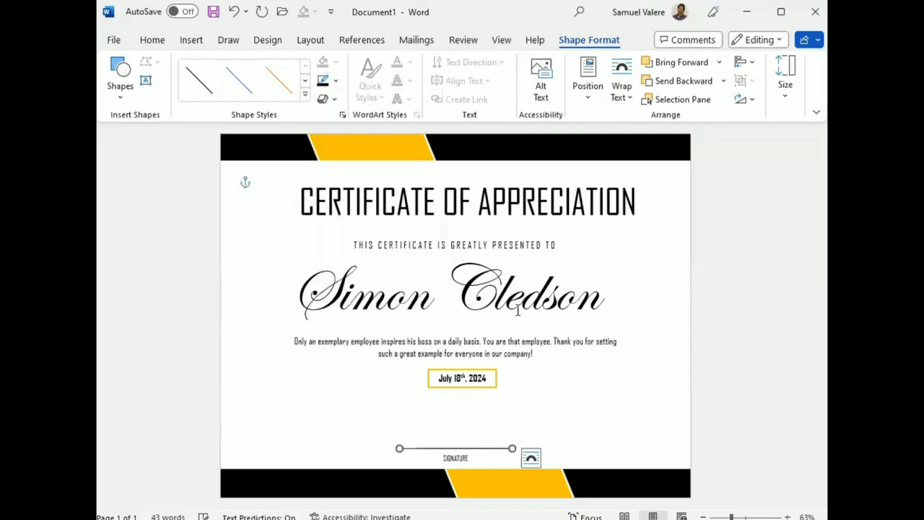
click(477, 392)
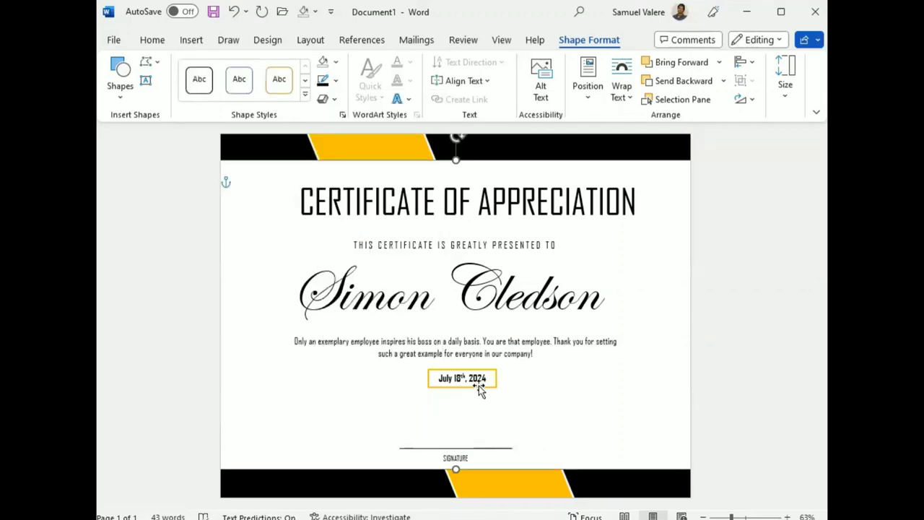
Select the date, paragraph, name, subtitle and CERTIFICATE OF APPRECIATION boxes and drag them slightly lower
click(478, 388)
shift+click(505, 352)
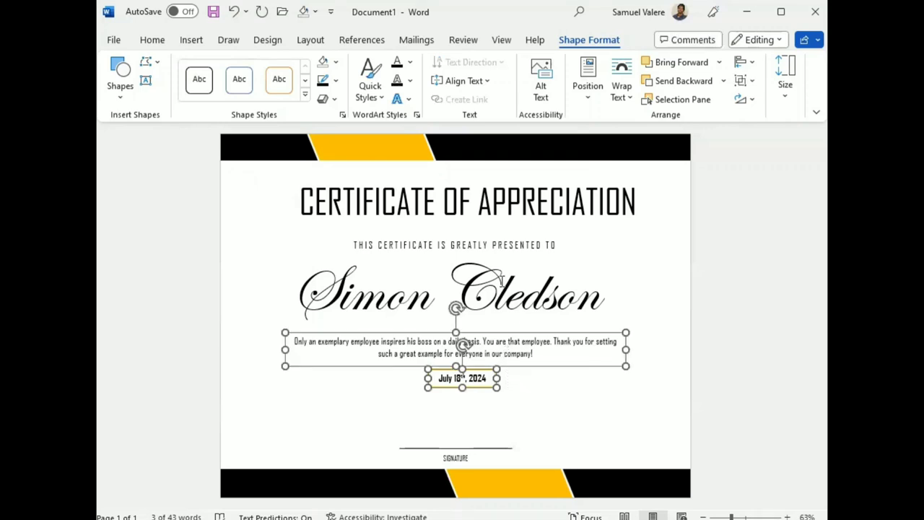
shift+click(498, 283)
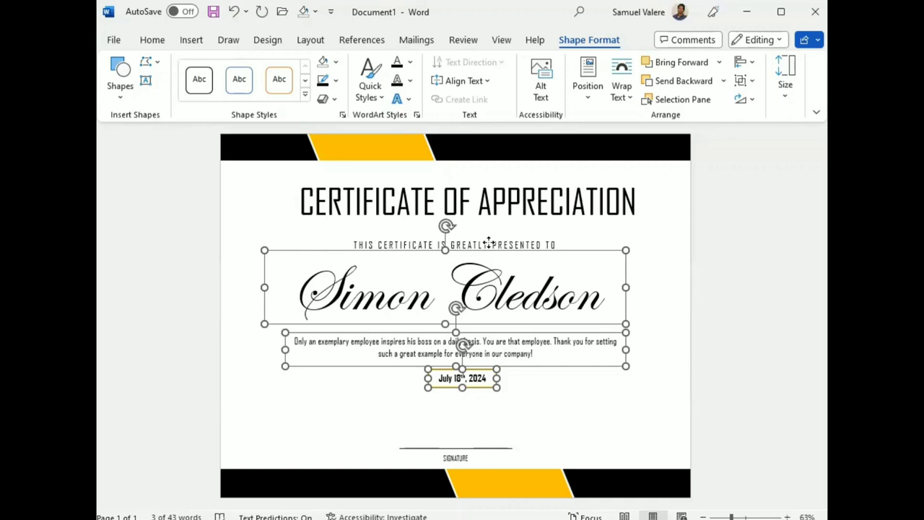
shift+click(525, 246)
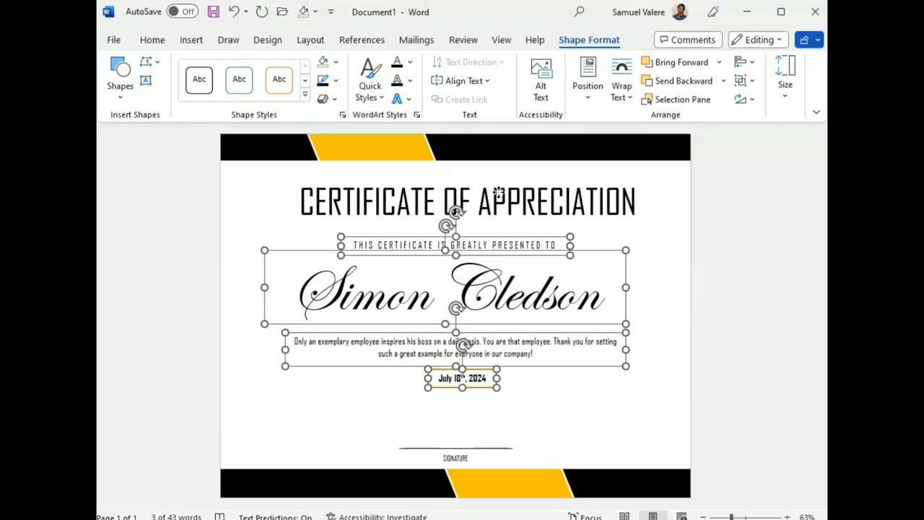
shift+click(512, 215)
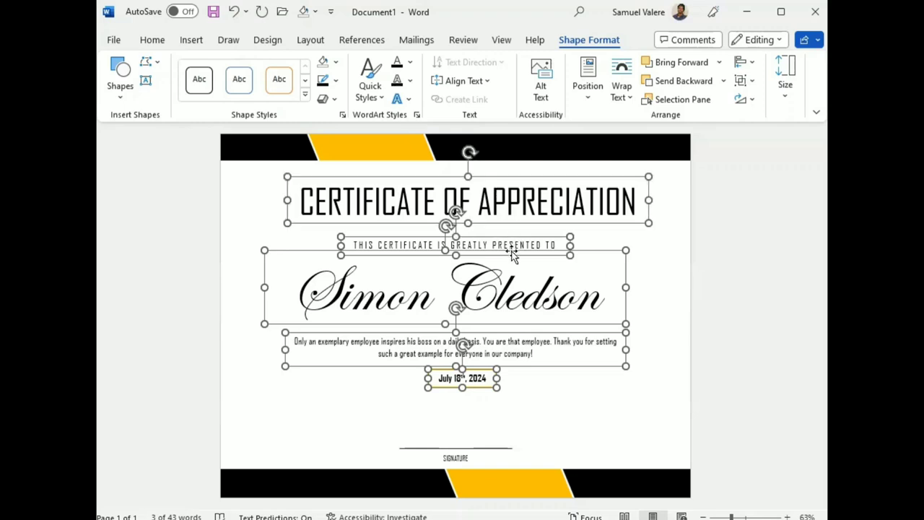
mouse_move(498, 252)
mouse_down()
mouse_move(499, 285)
mouse_move(498, 268)
mouse_up()
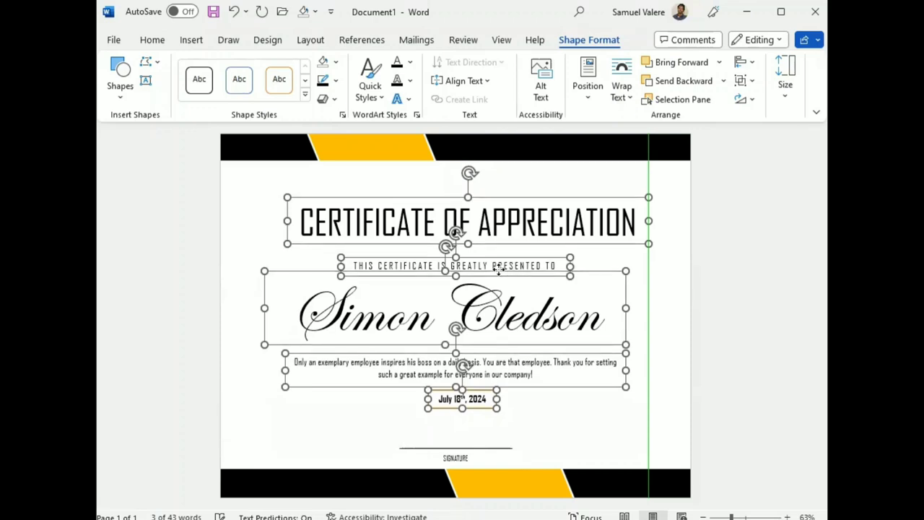